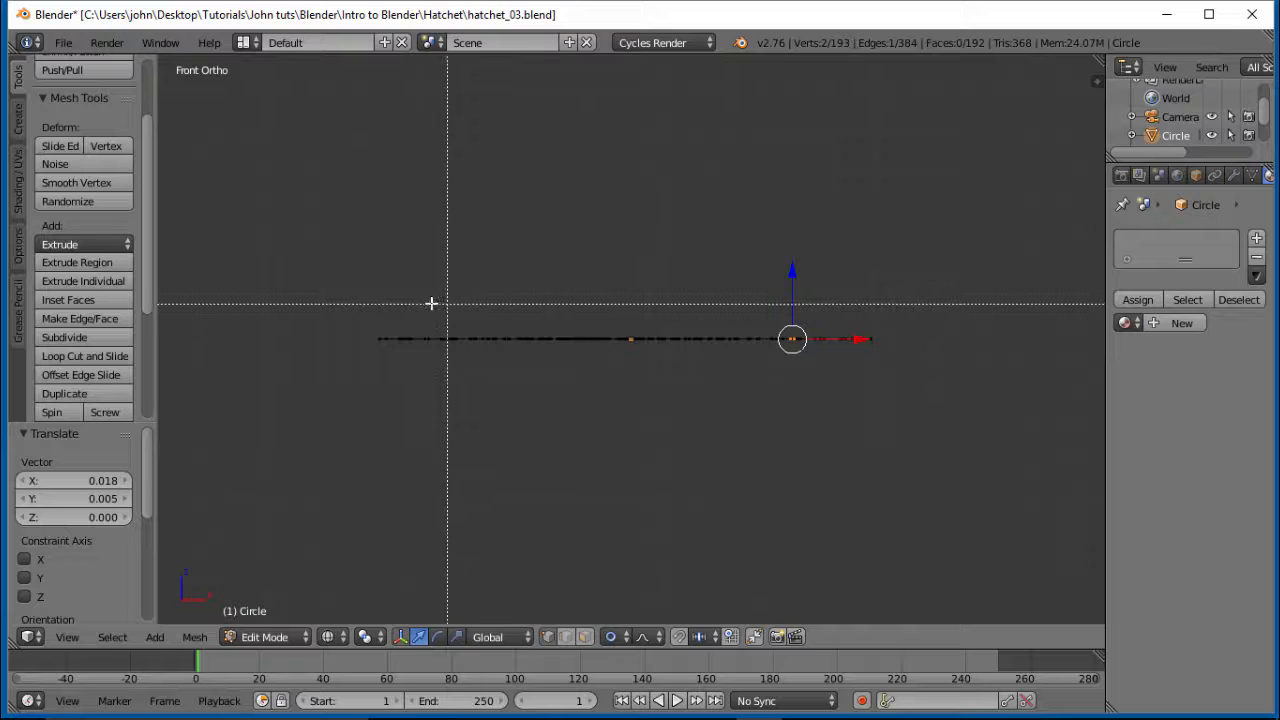
Extrude the disc's outer edge loop straight down along the Z axis by about 1.985 units.
key("Escape")
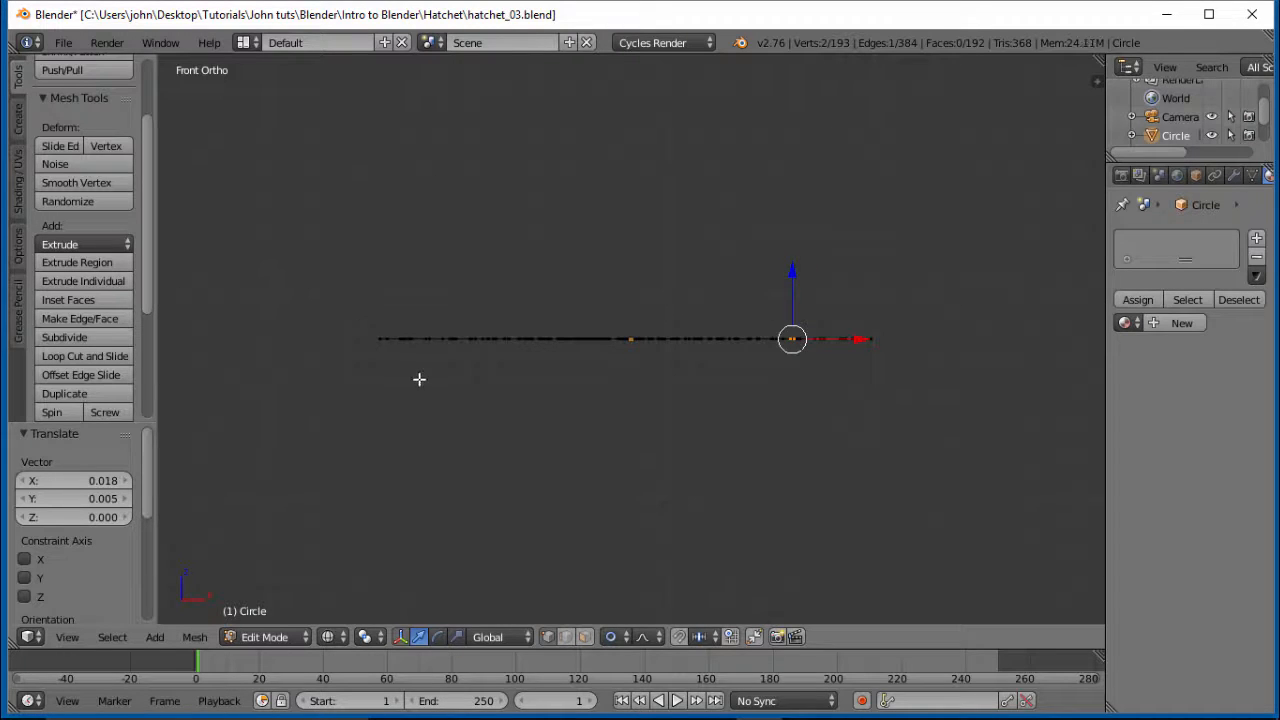
middle_click_drag(420, 377, 434, 443)
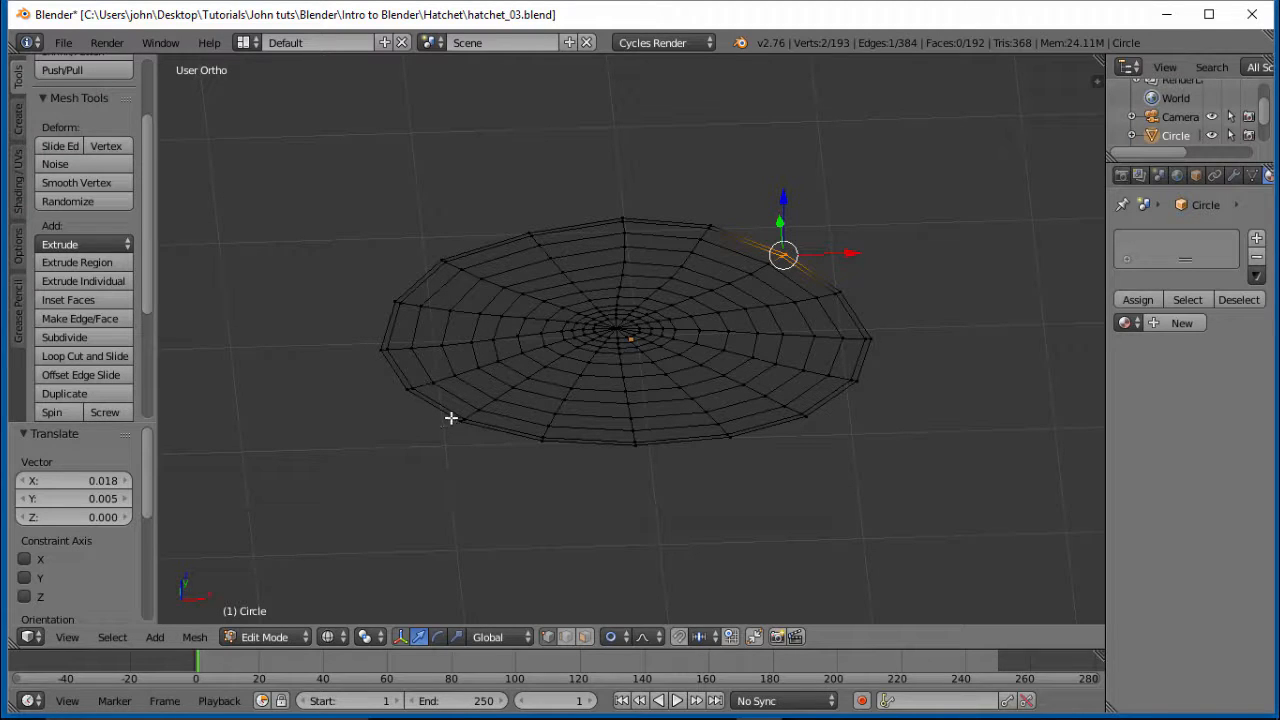
right_click(452, 418, "alt")
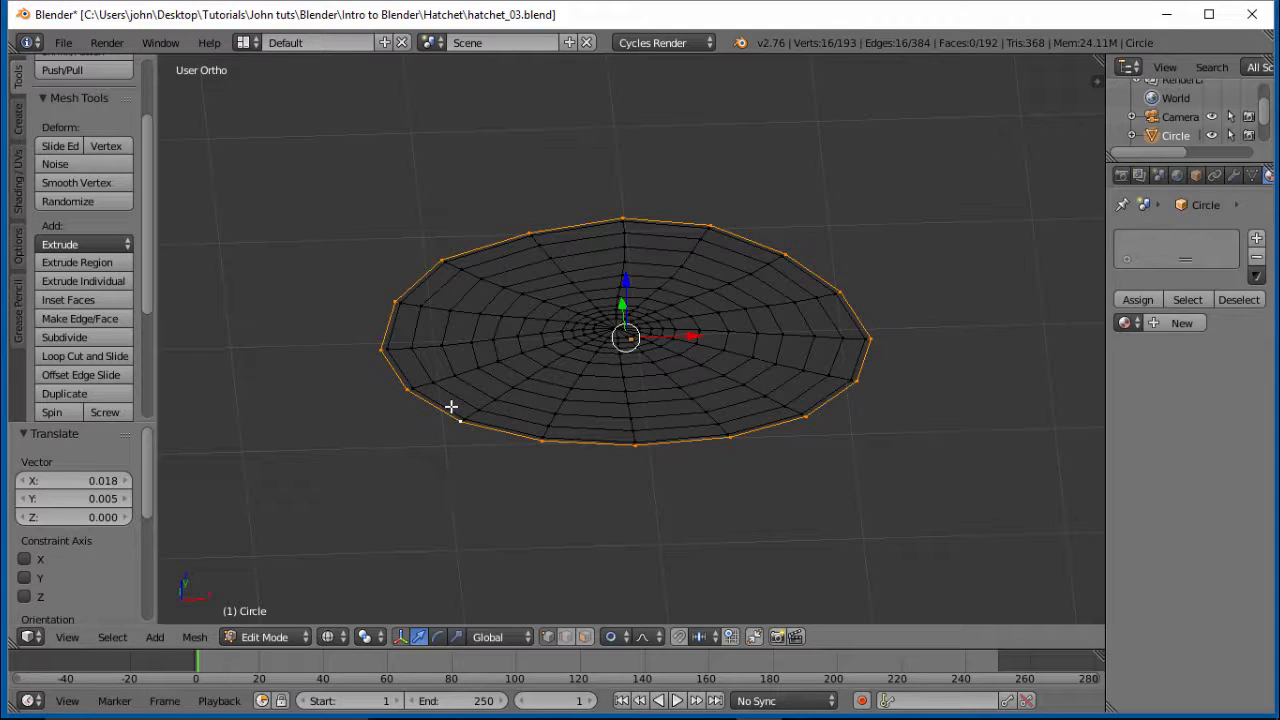
key("KP_1")
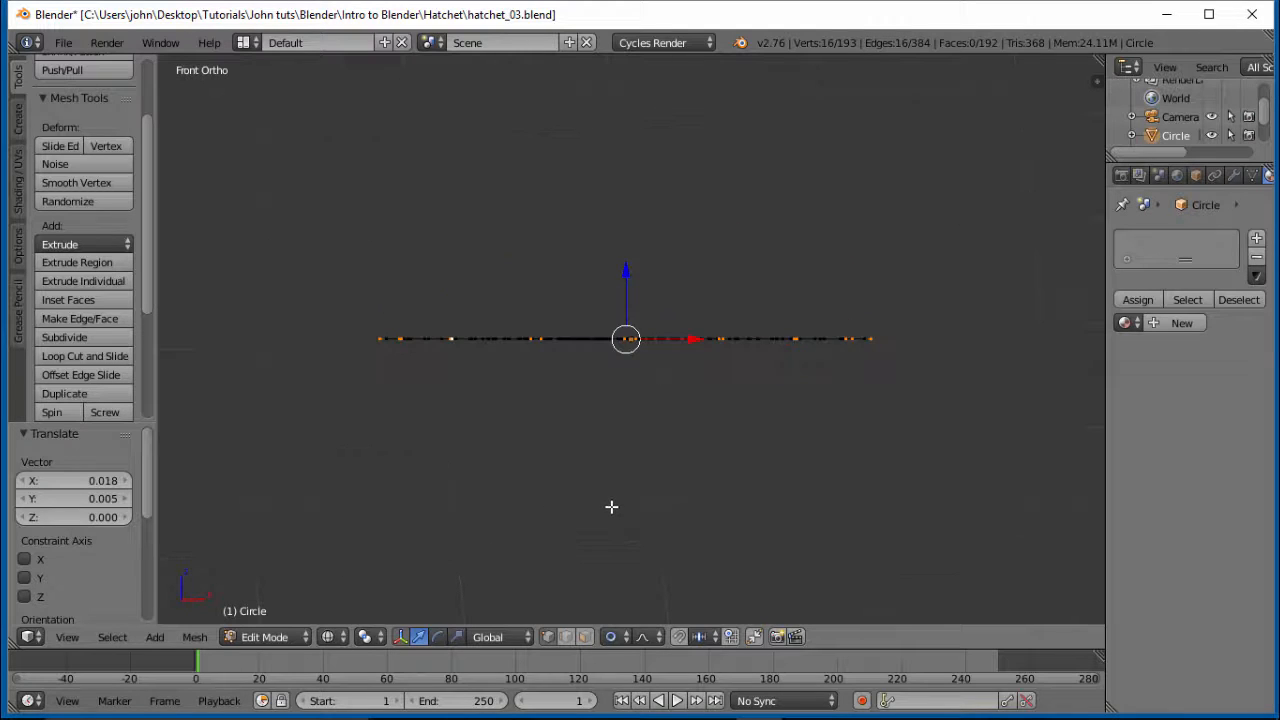
key("e")
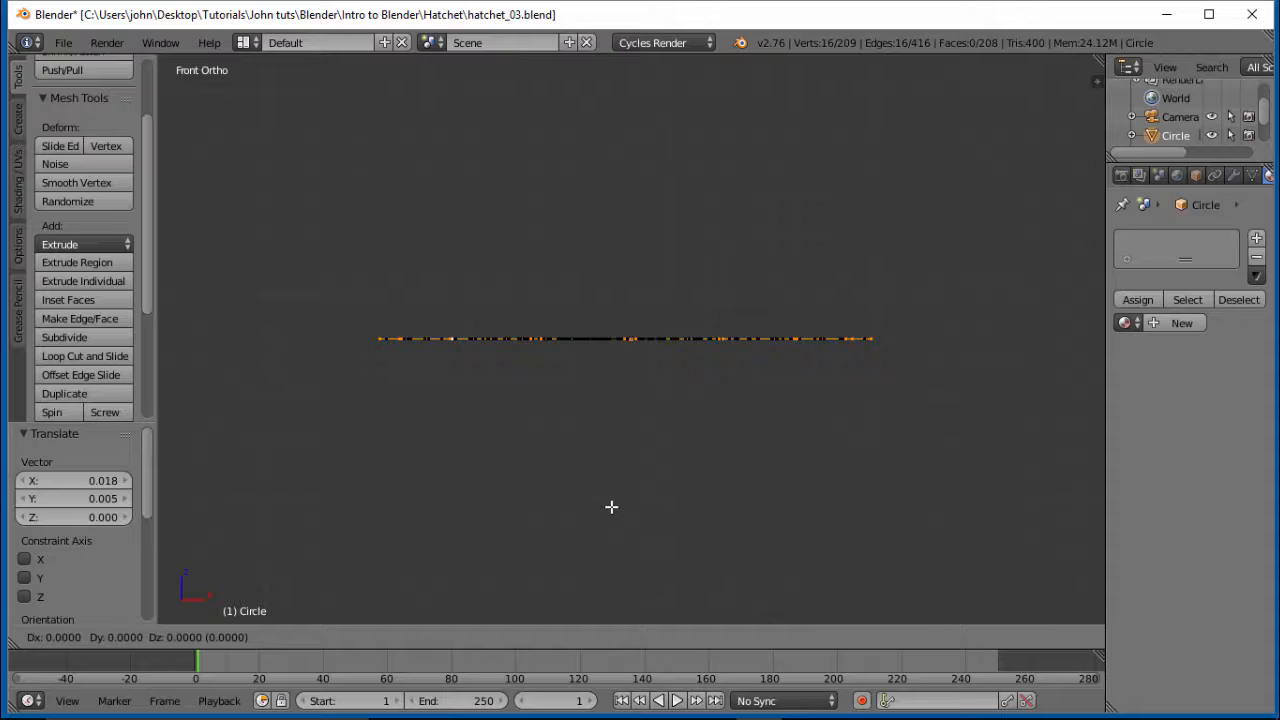
key("z")
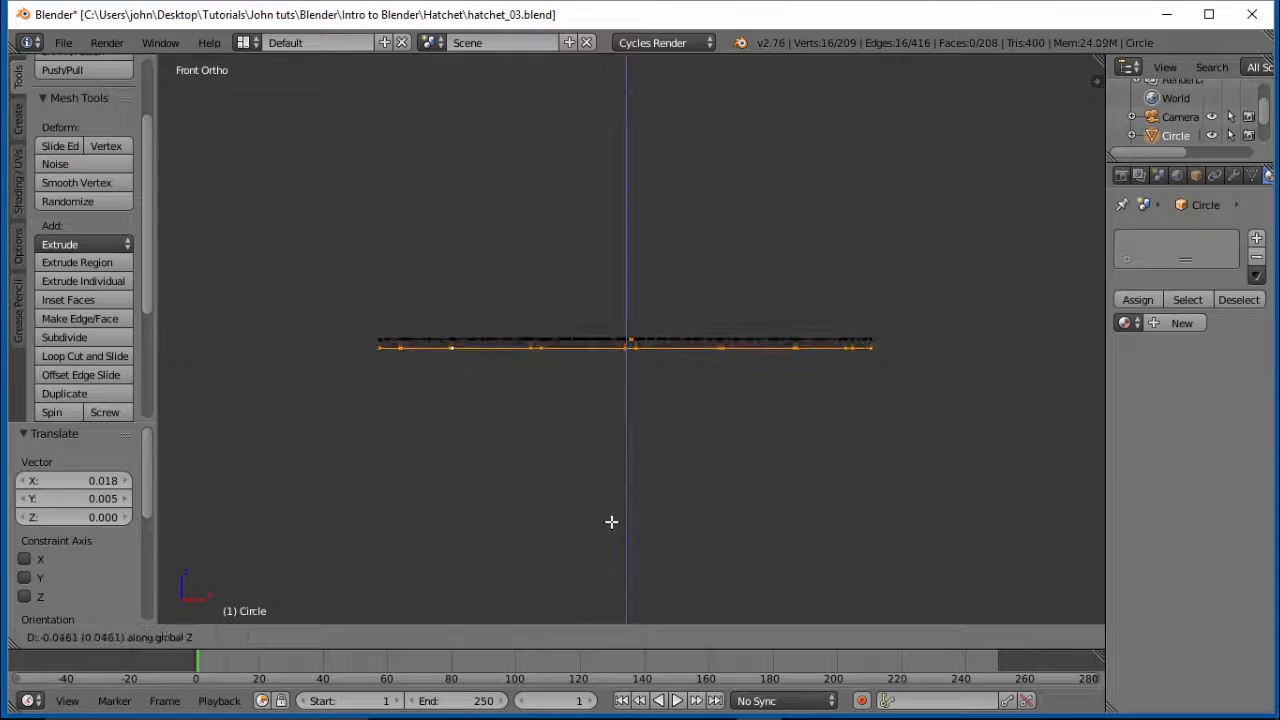
left_click(646, 342)
scroll(750, 237, "down", 3)
scroll(752, 250, "down", 2)
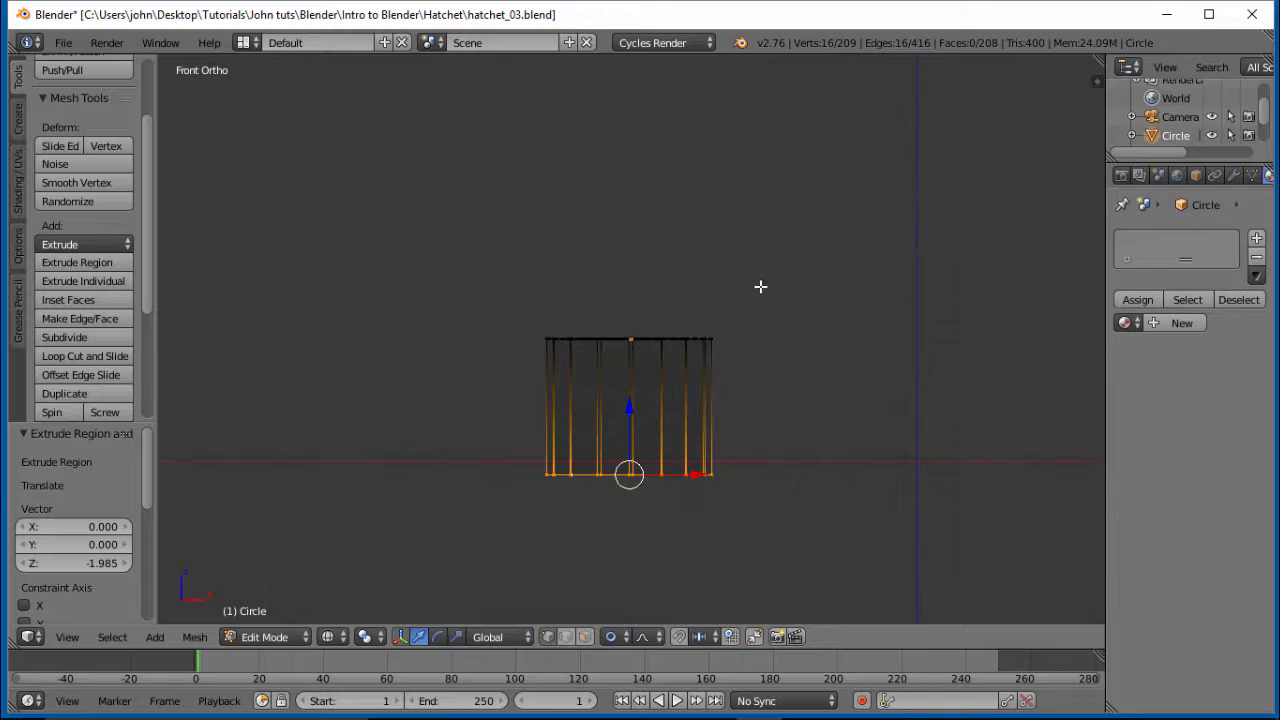
Add four evenly spaced horizontal loop cuts around the extruded side wall, without sliding them.
mouse_move(760, 287)
middle_mouse_down()
mouse_move(760, 374)
mouse_move(843, 320)
mouse_move(780, 266)
mouse_move(770, 292)
middle_mouse_up()
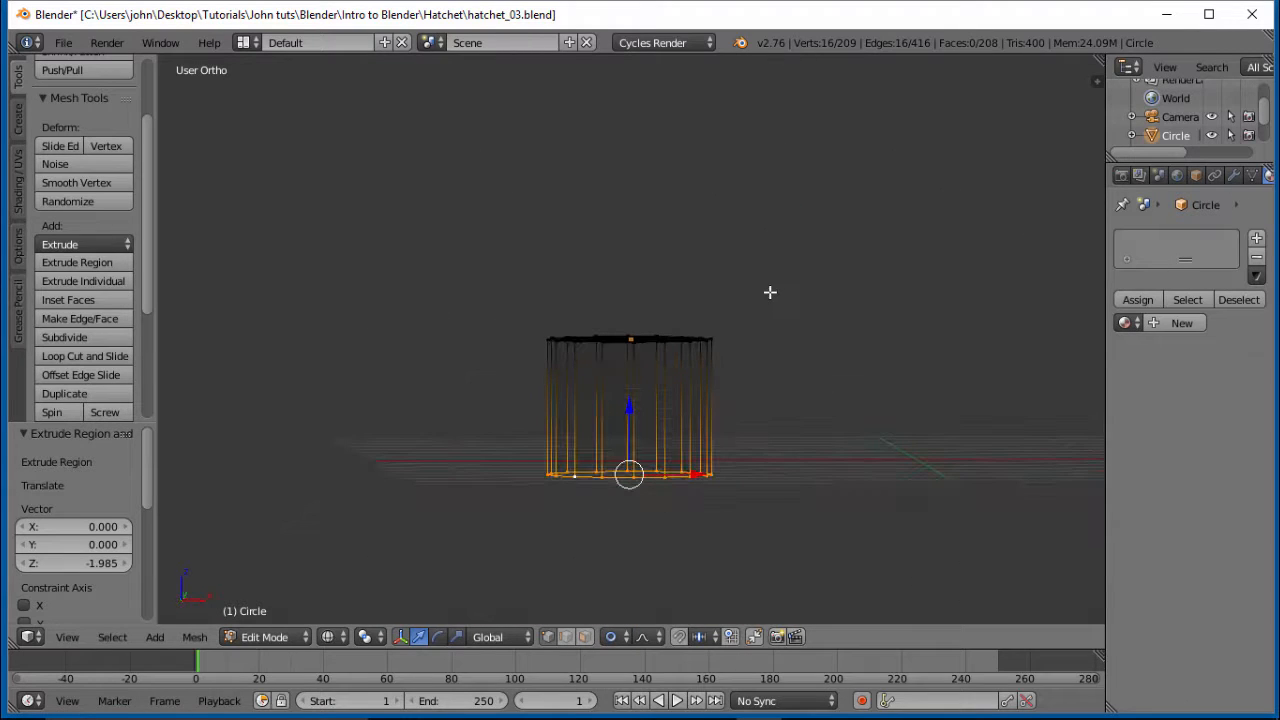
key("KP_1")
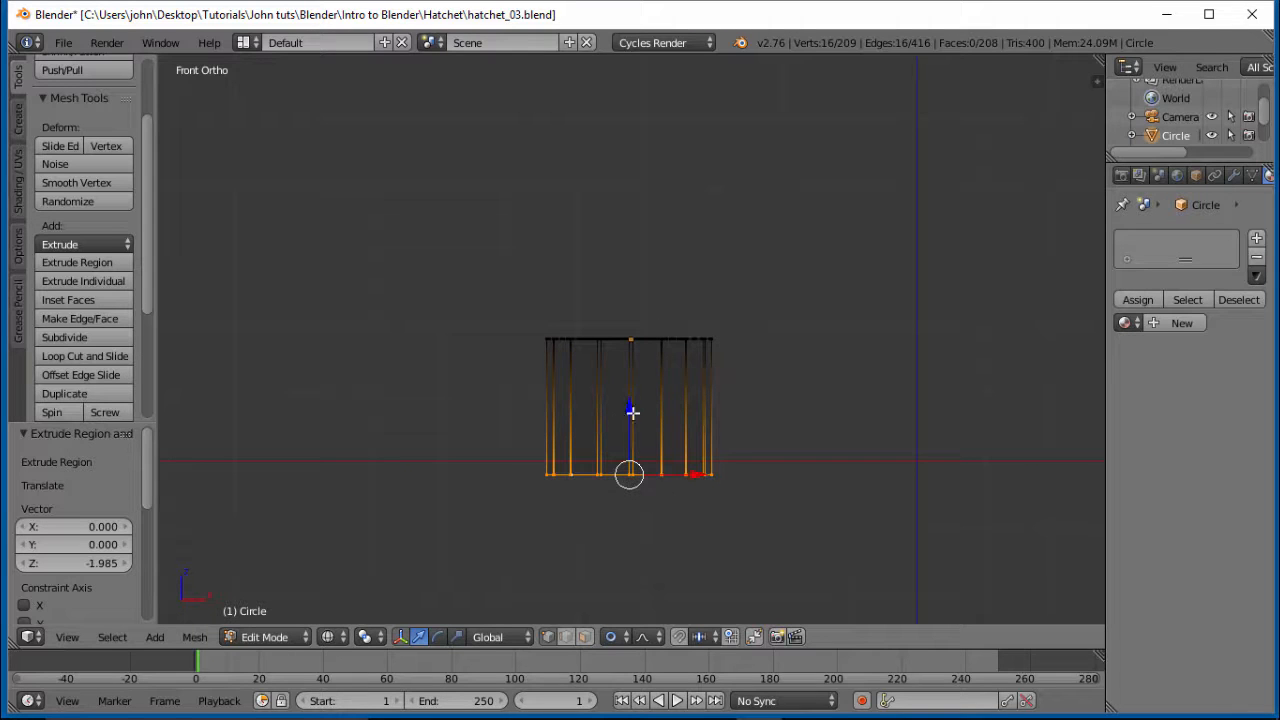
key("ctrl+r")
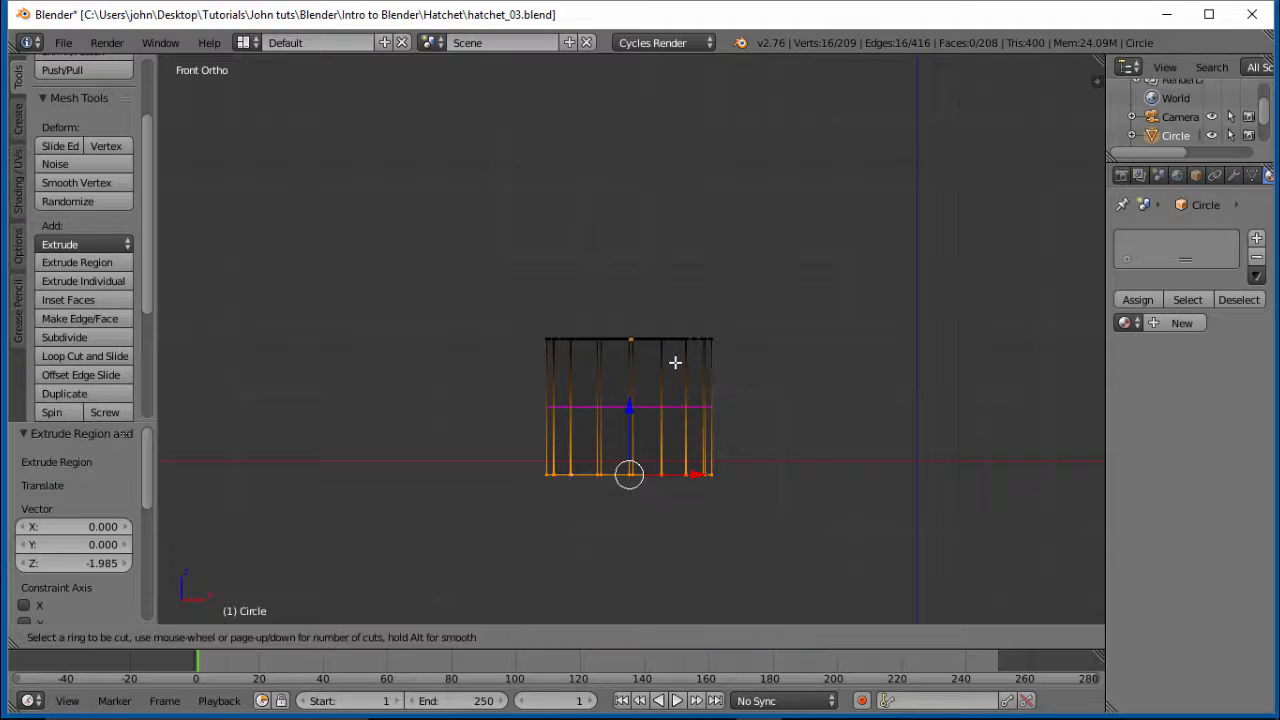
scroll(675, 362, "up", 1)
scroll(675, 362, "up", 1)
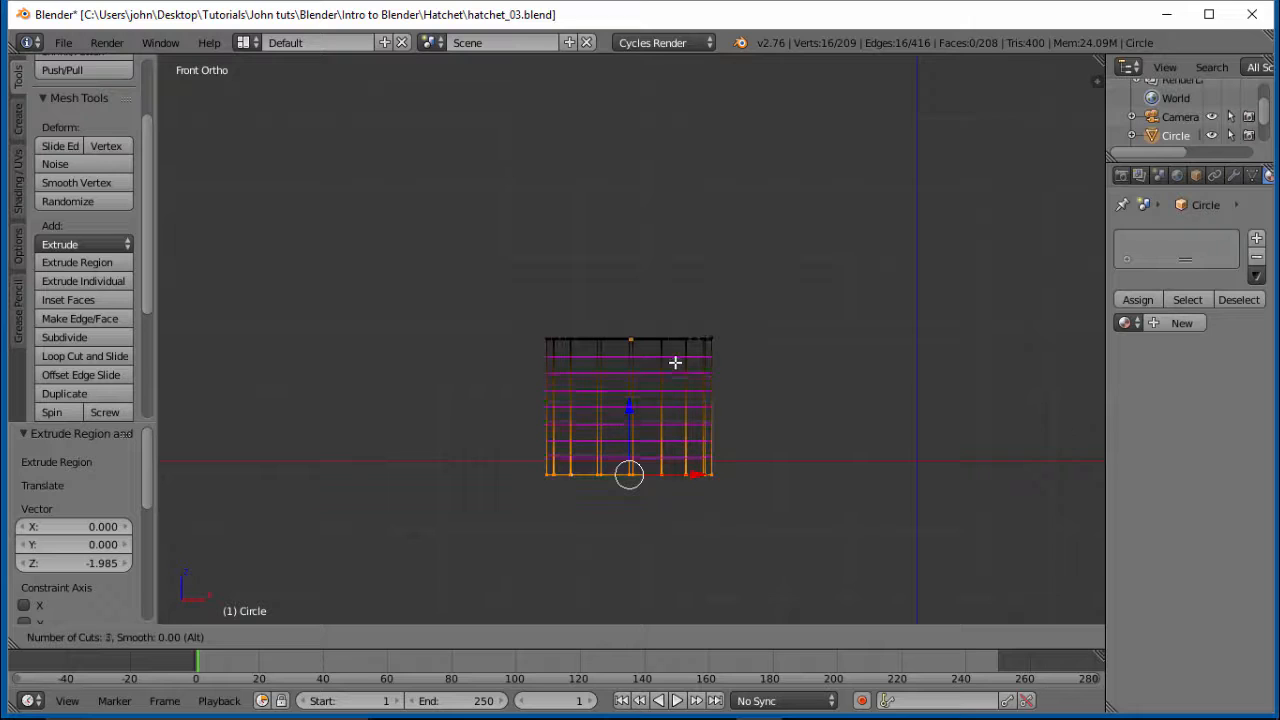
scroll(675, 362, "up", 1)
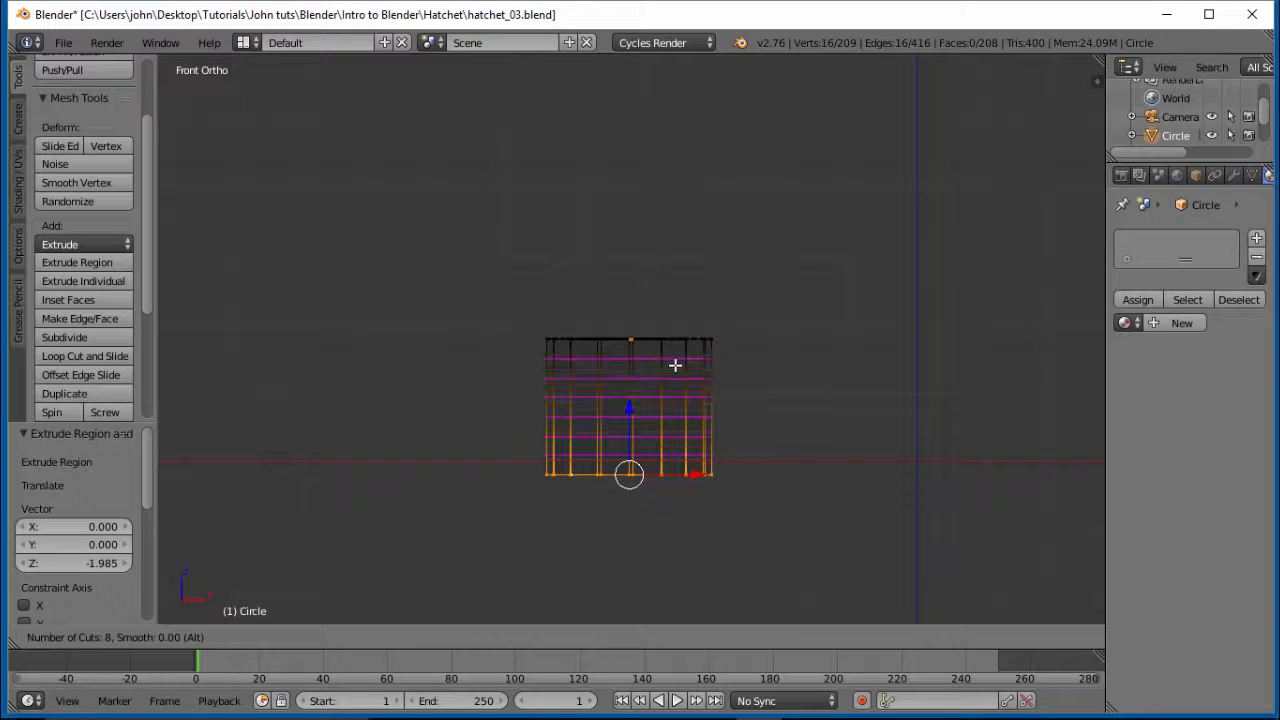
scroll(675, 367, "down", 3)
scroll(675, 371, "down", 1)
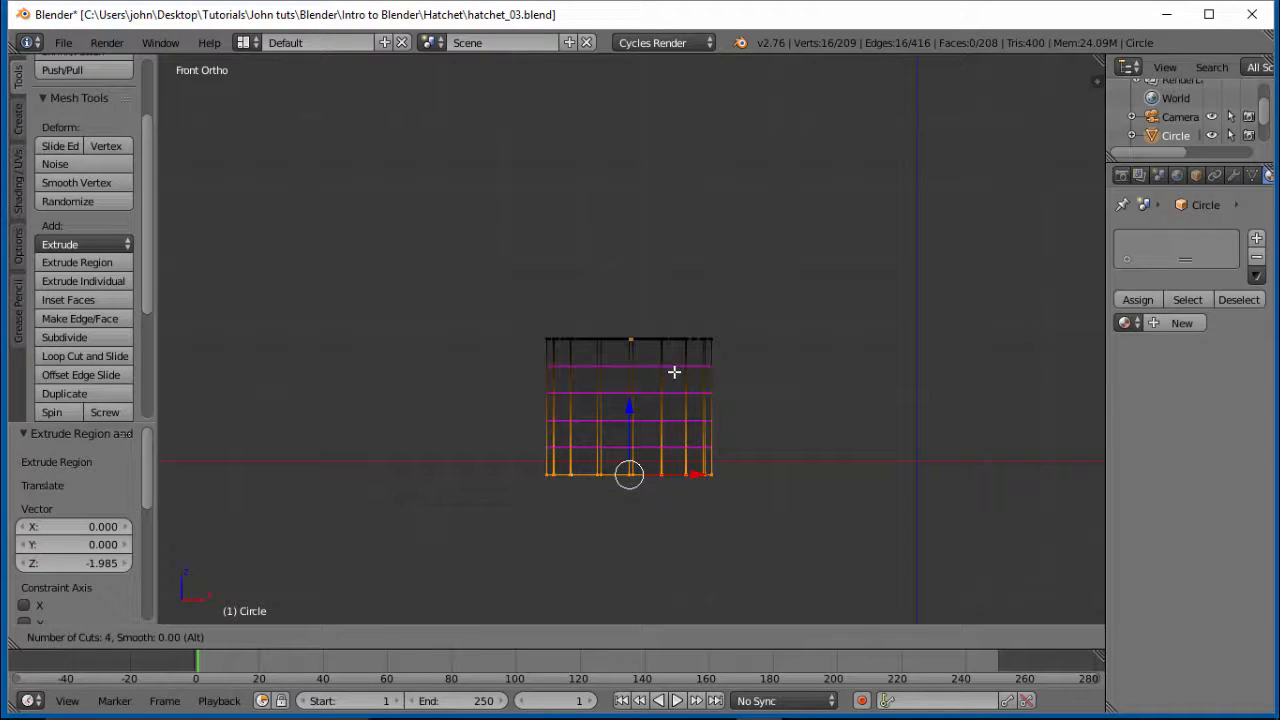
left_click(674, 371)
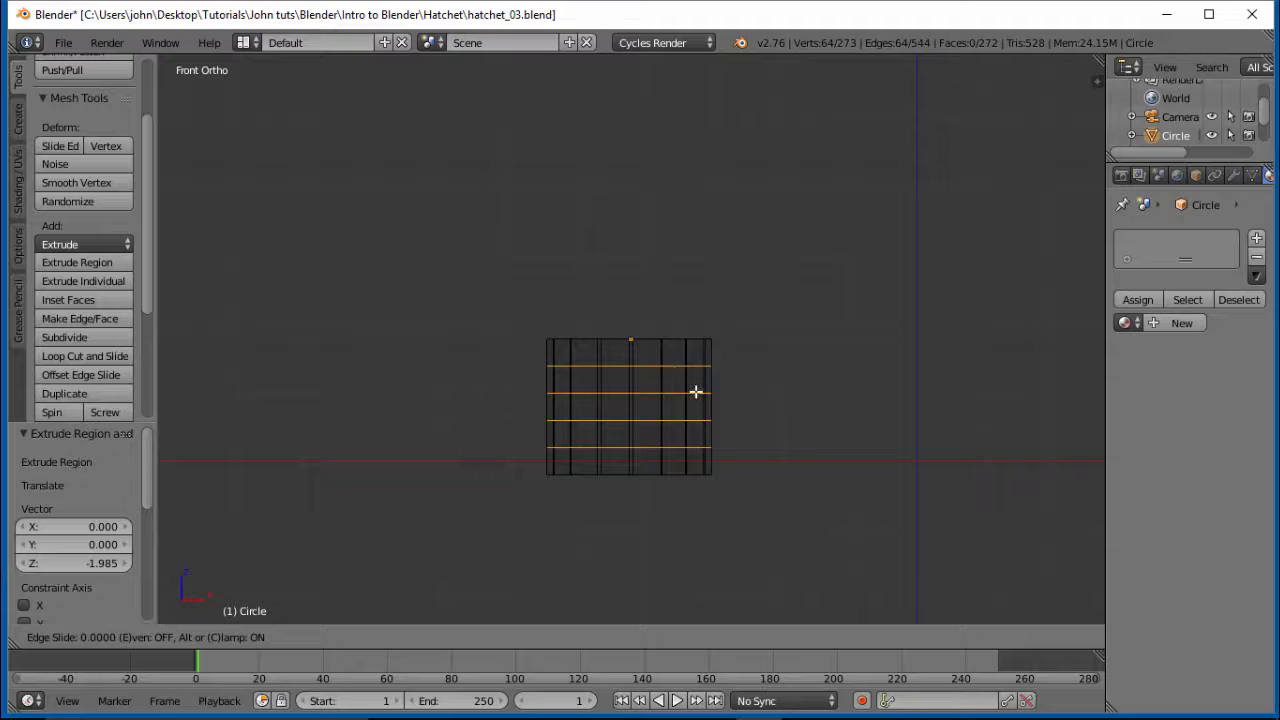
right_click(503, 456)
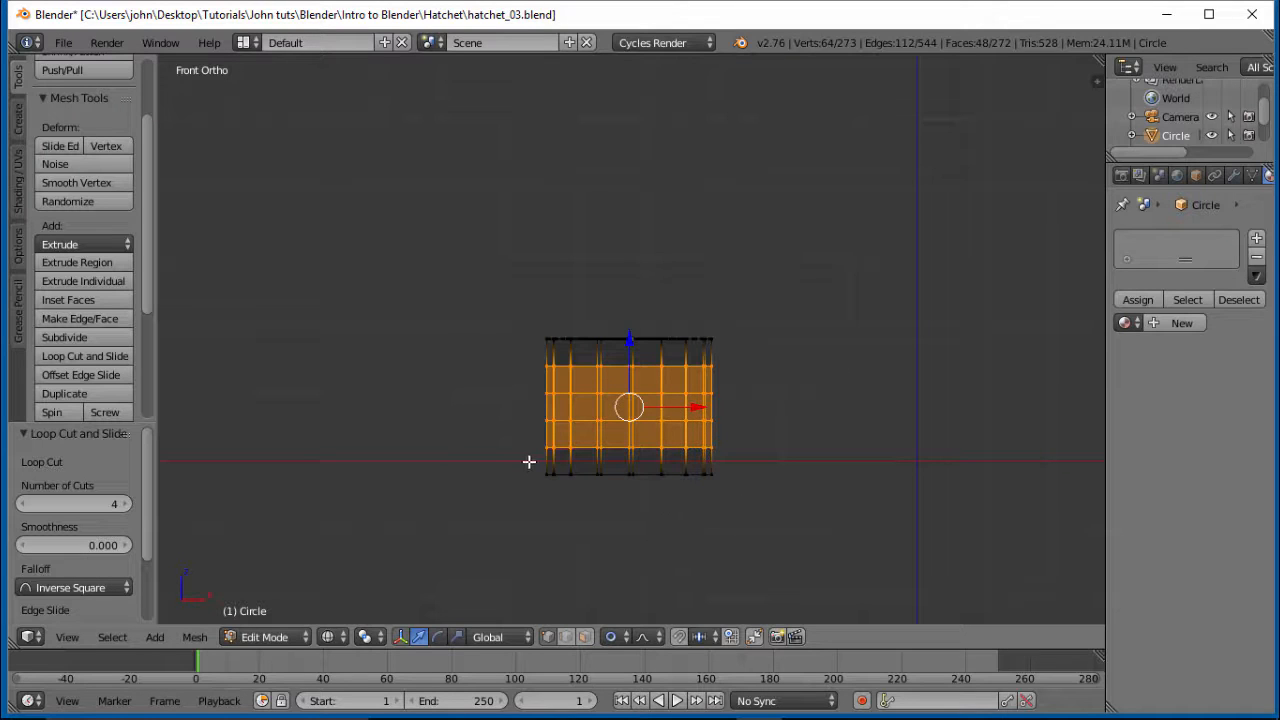
Scale the bottom edge ring outward to about 1.177 with smooth proportional falloff reaching up the side wall.
key("a")
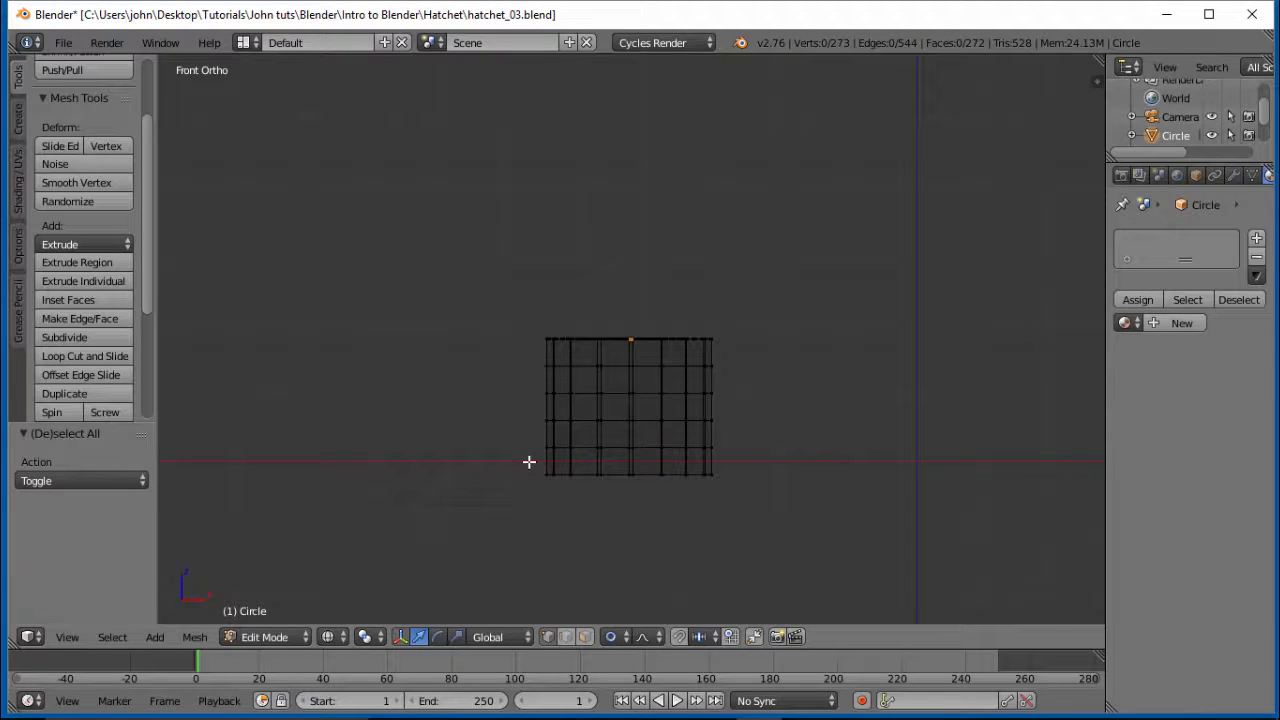
key("b")
left_click_drag(529, 462, 750, 540)
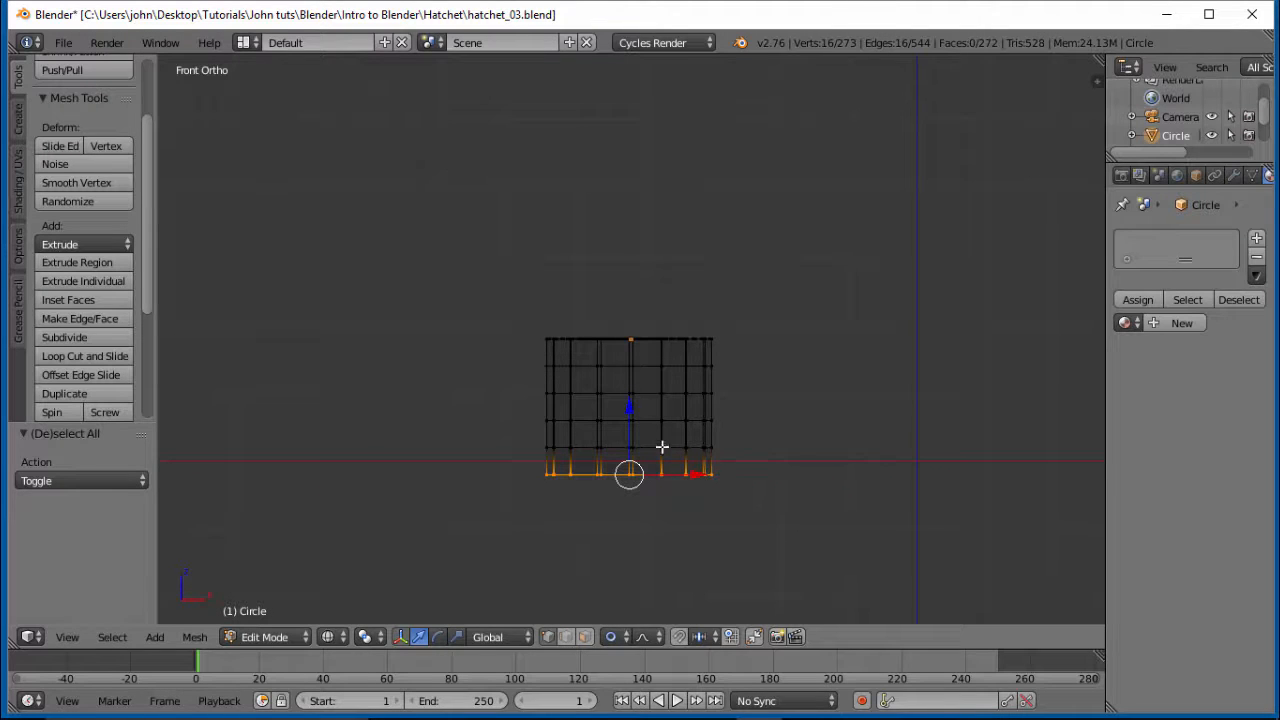
key("s")
scroll(688, 465, "down", 5)
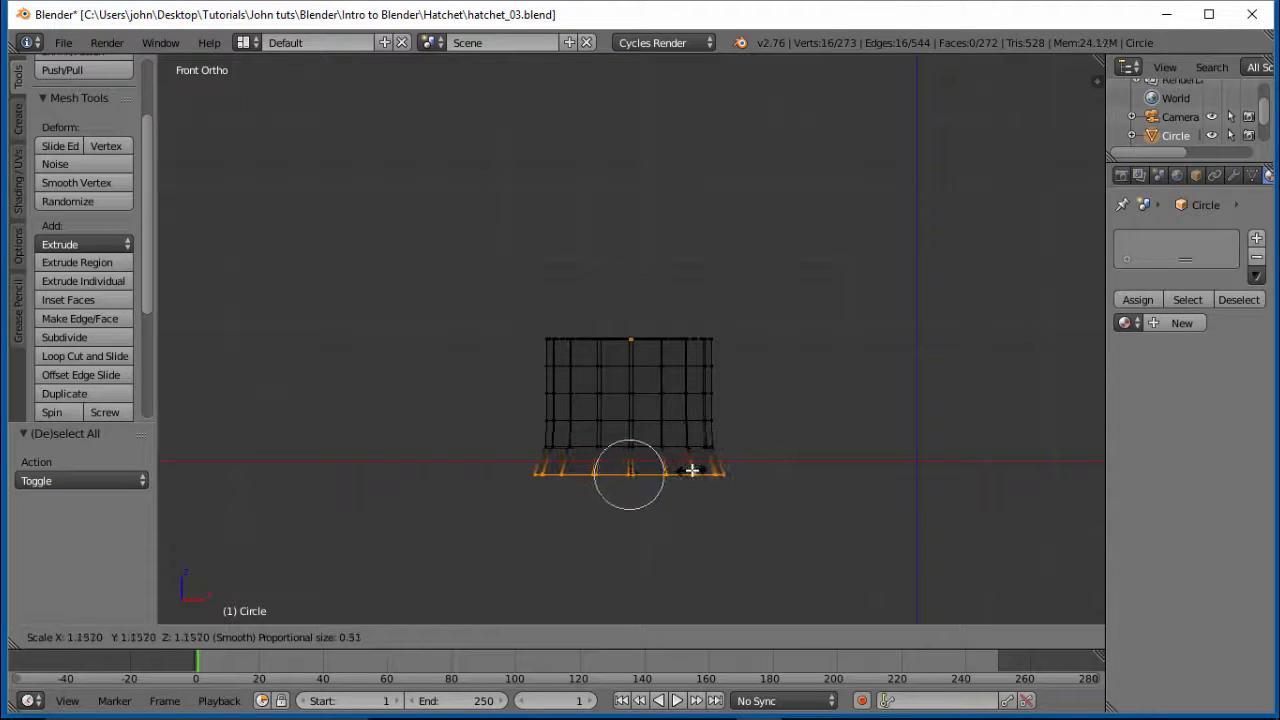
scroll(691, 465, "down", 10)
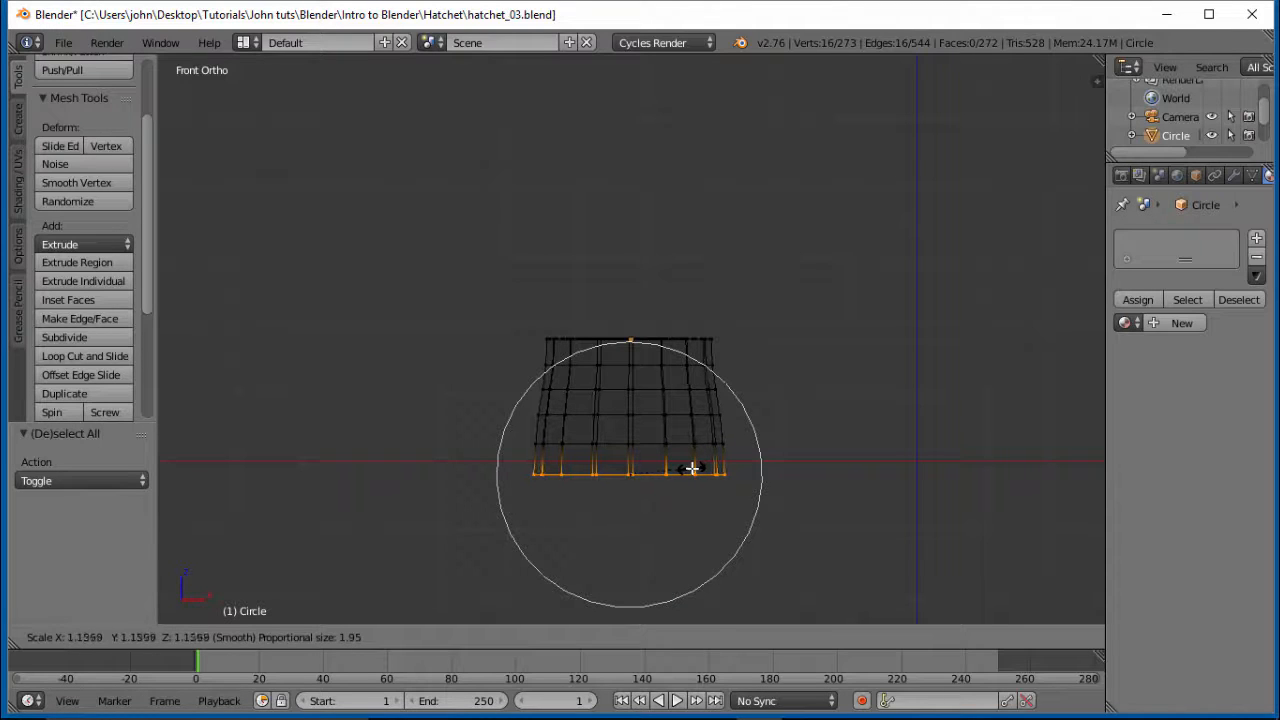
scroll(691, 468, "down", 2)
scroll(691, 468, "up", 1)
left_click(691, 468)
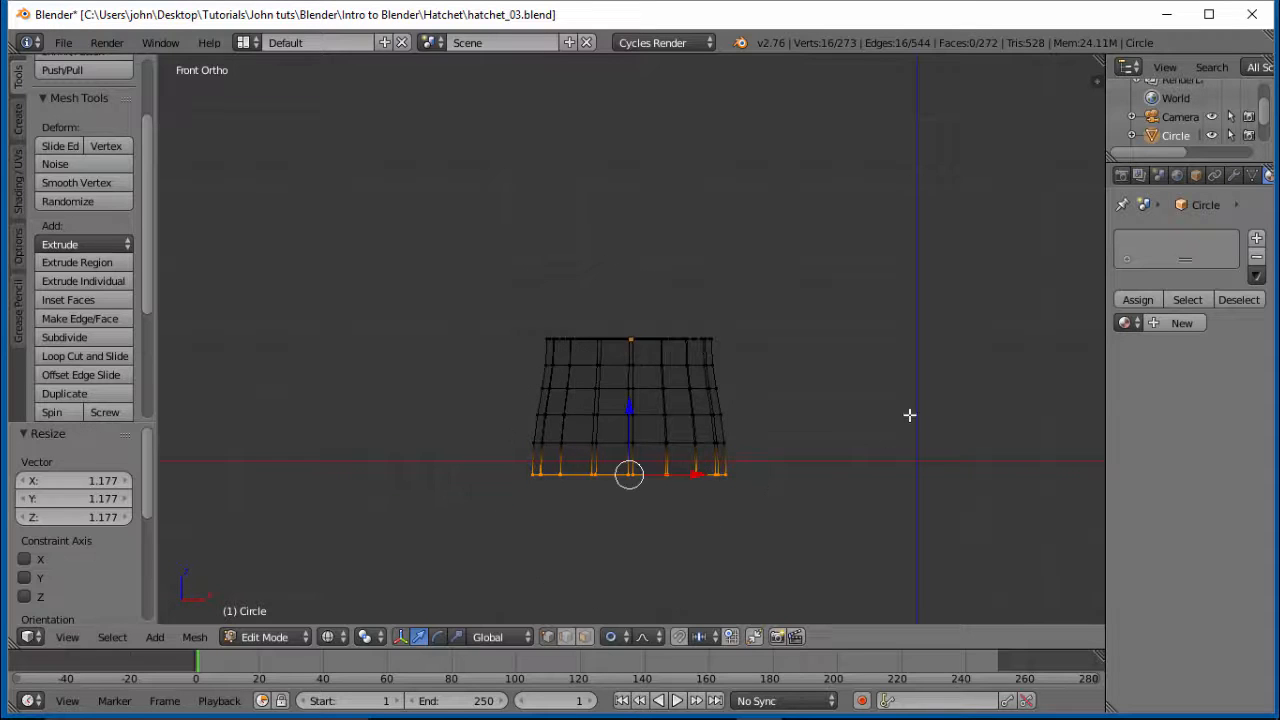
Switch to face selection mode and disable proportional editing.
middle_click_drag(909, 414, 840, 478)
scroll(860, 397, "up", 3)
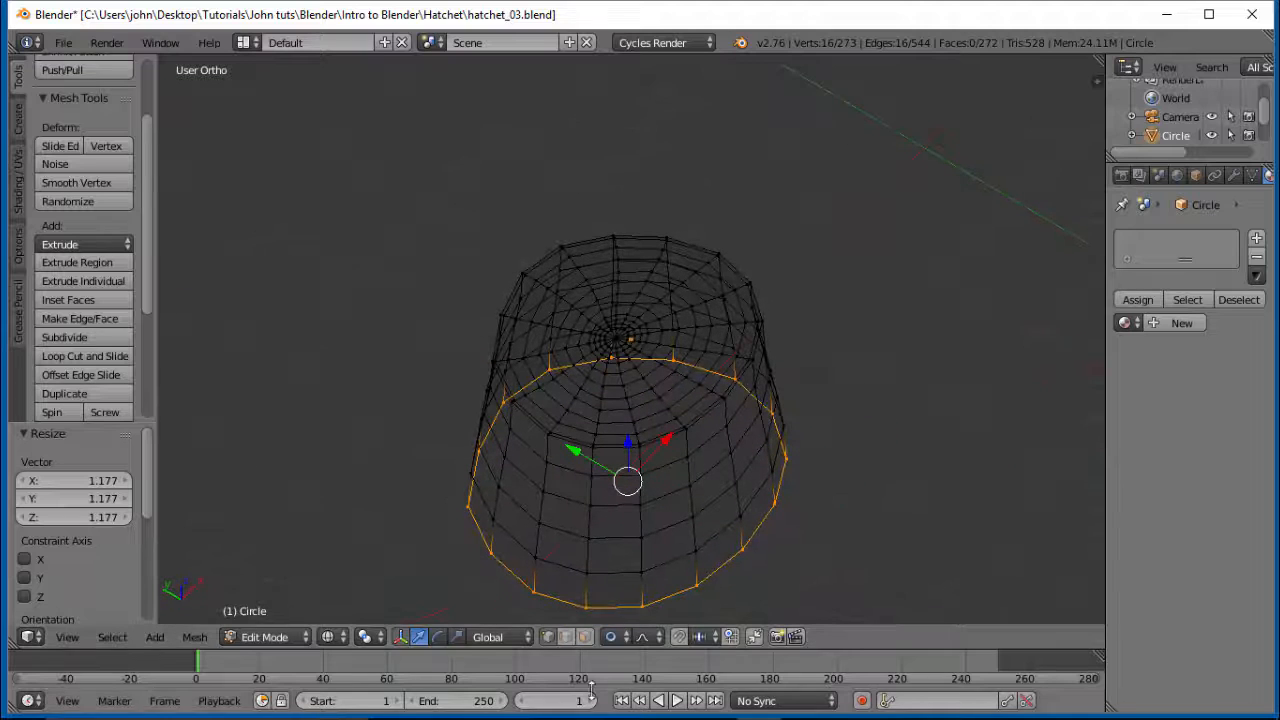
left_click(584, 637)
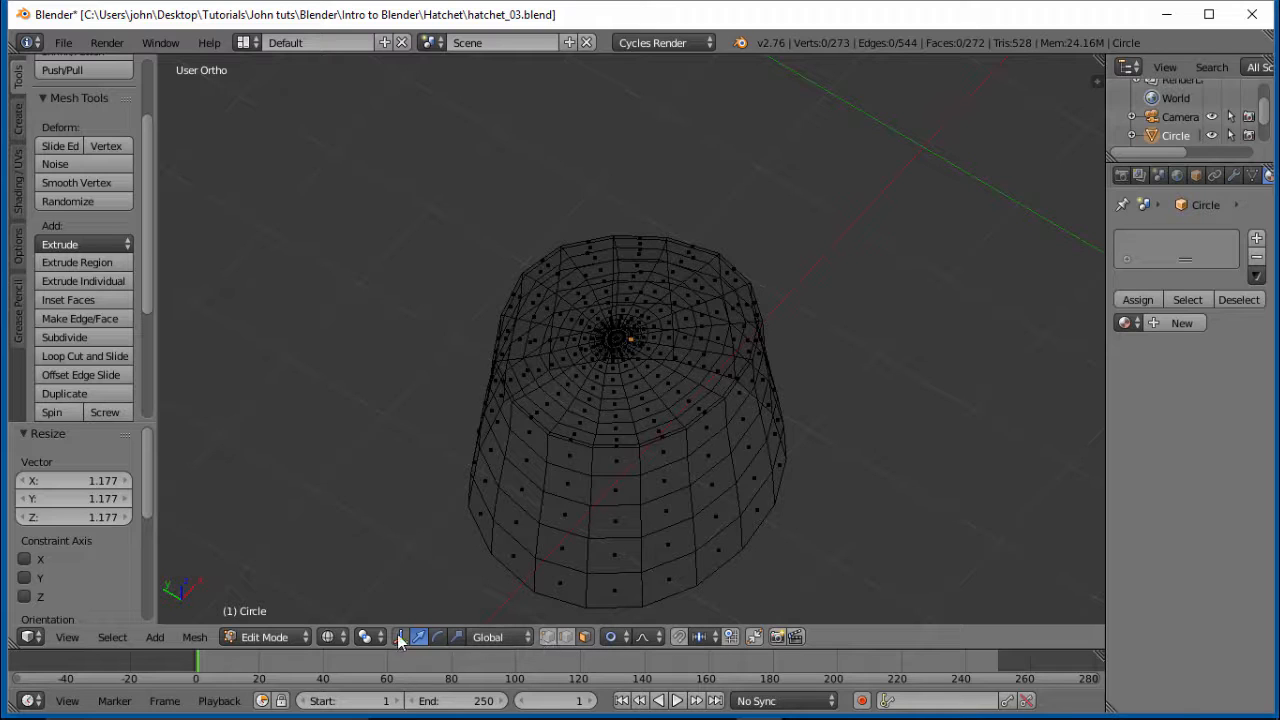
left_click(620, 637)
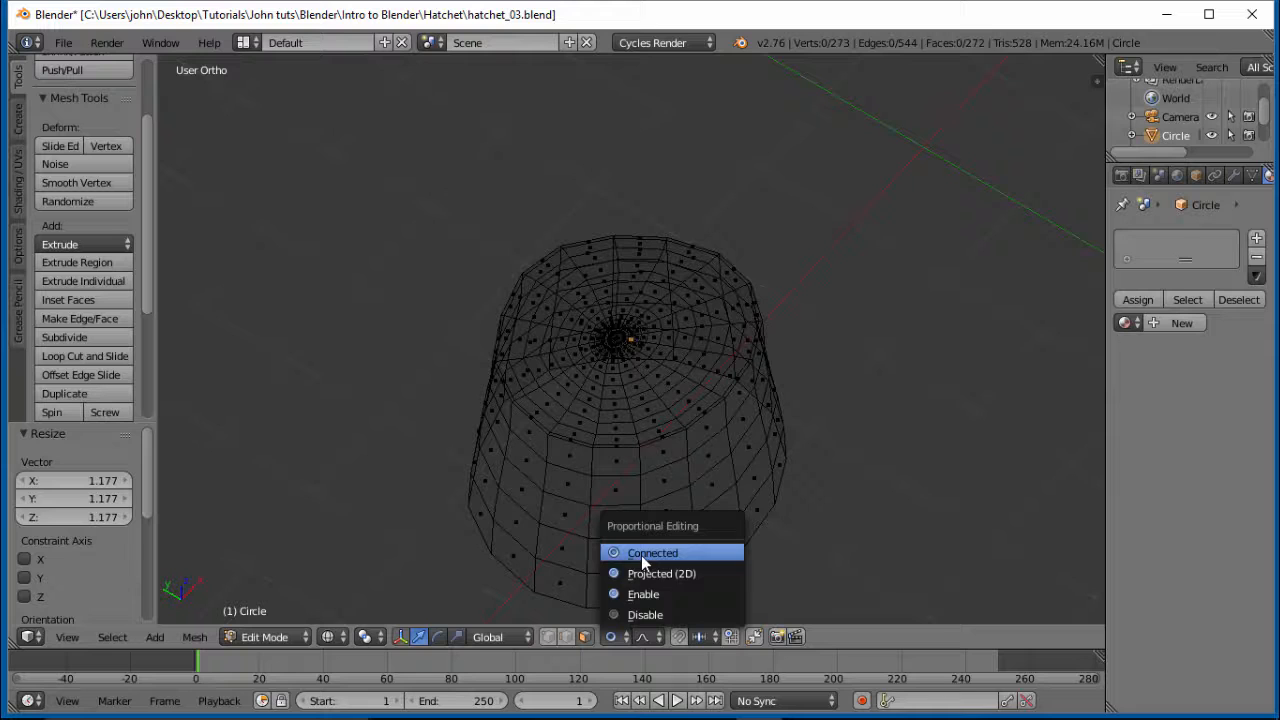
left_click(648, 615)
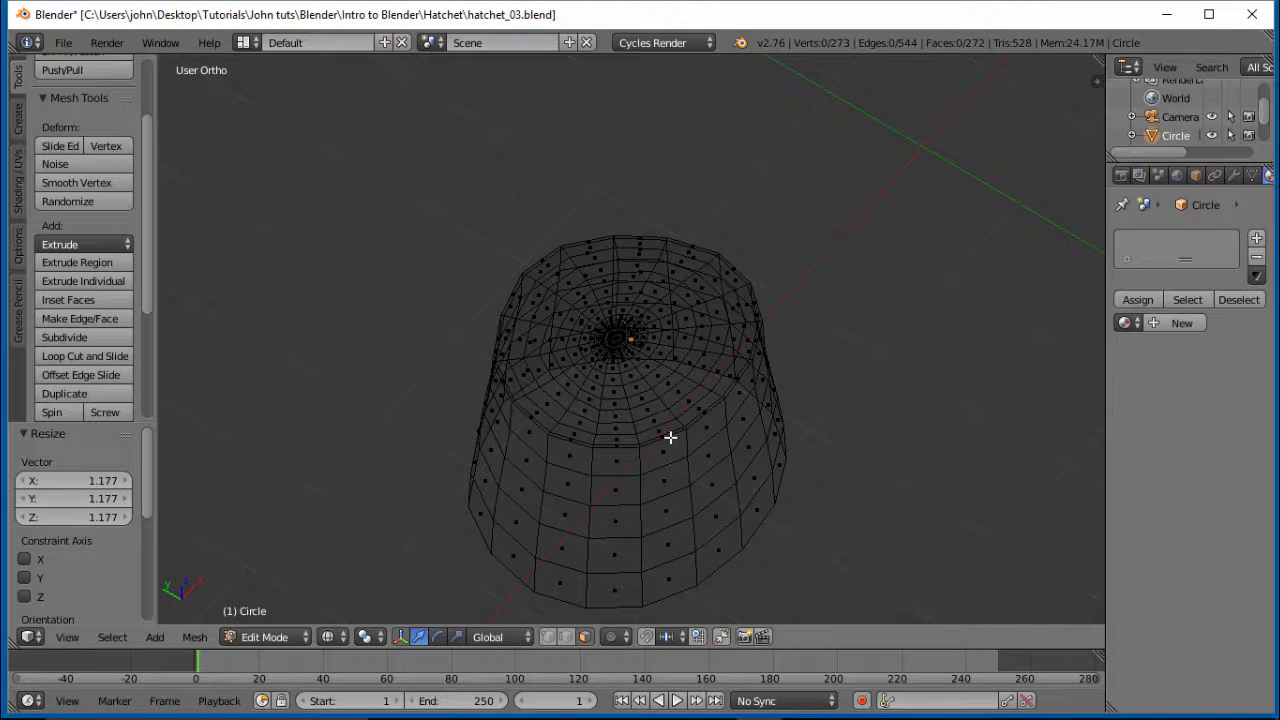
Set the viewport shading to Solid and use face selection mode on the mesh.
left_click(557, 637)
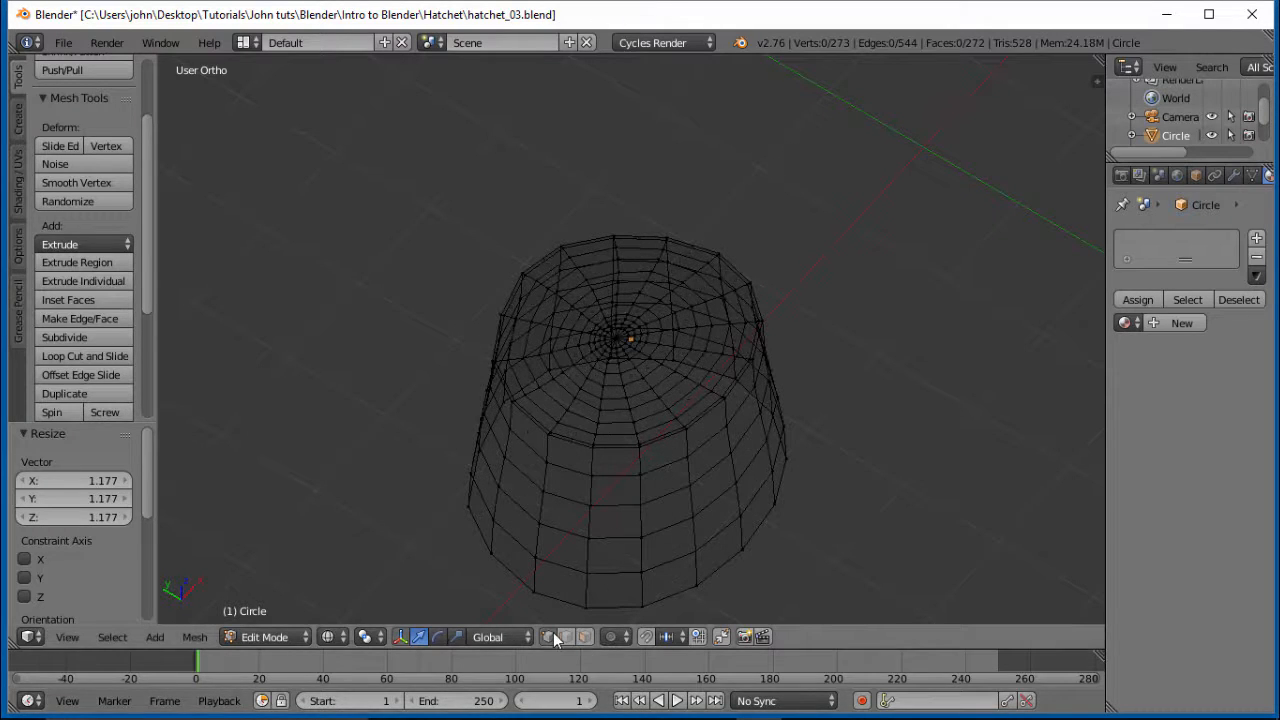
scroll(860, 514, "down", 1)
scroll(860, 515, "up", 1)
left_click(330, 637)
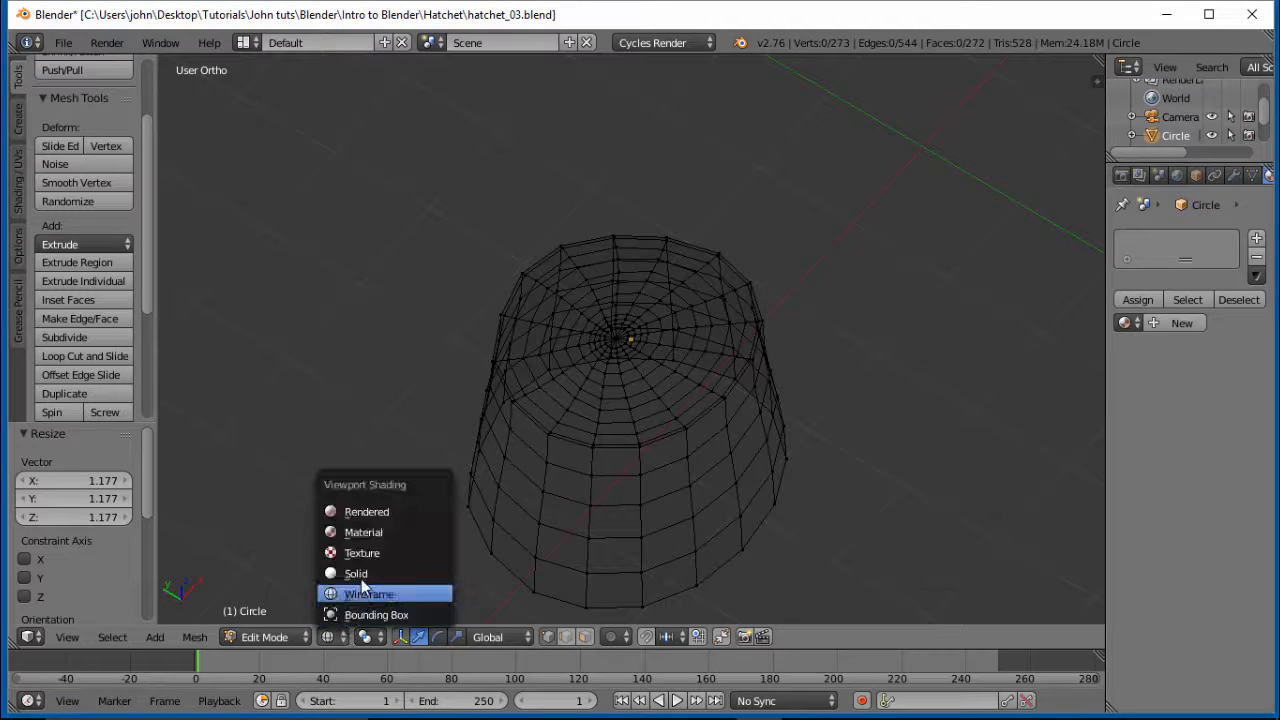
left_click(360, 576)
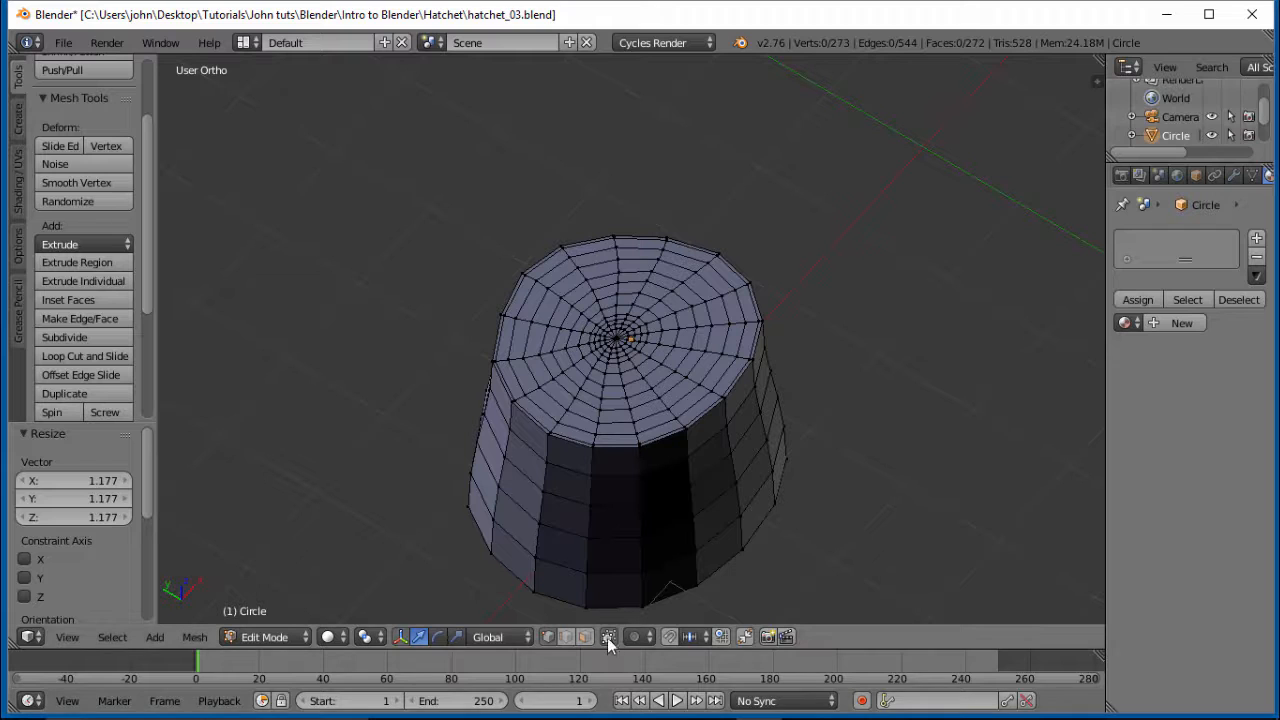
scroll(689, 486, "up", 1)
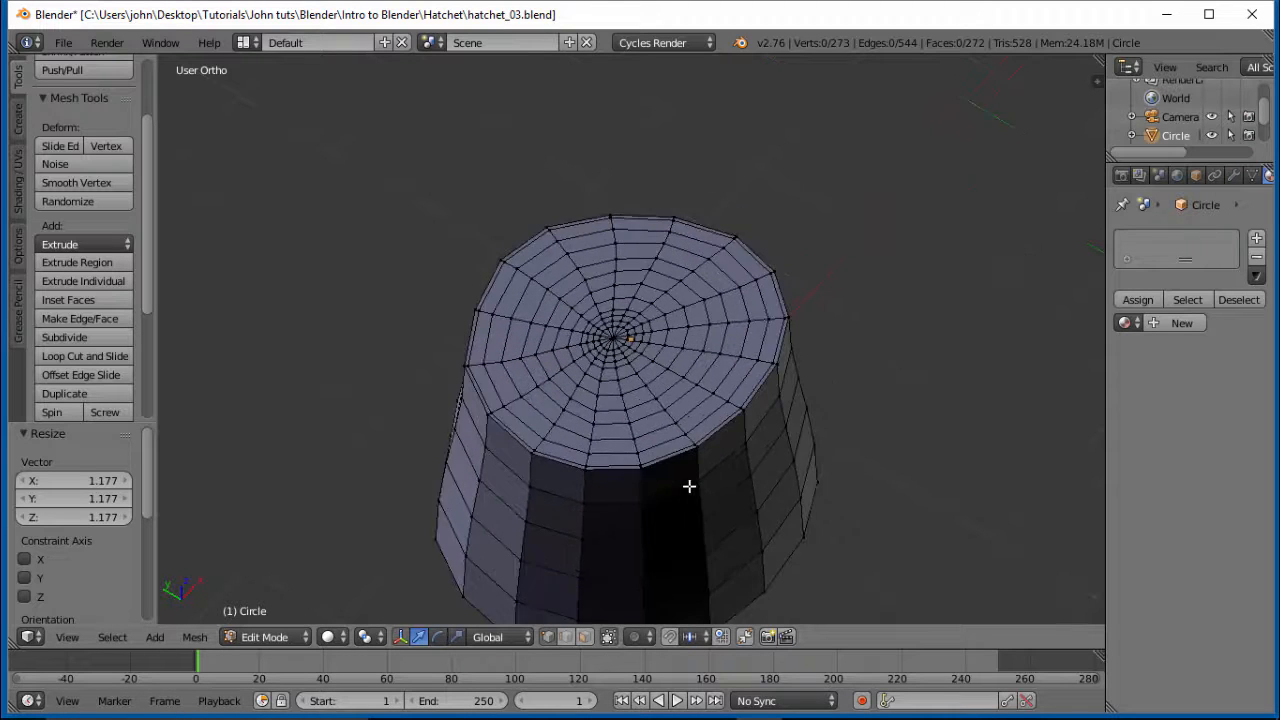
scroll(689, 486, "down", 1)
left_click(584, 636)
Select the complete narrow outermost ring of faces around the top of the block.
scroll(645, 361, "up", 1)
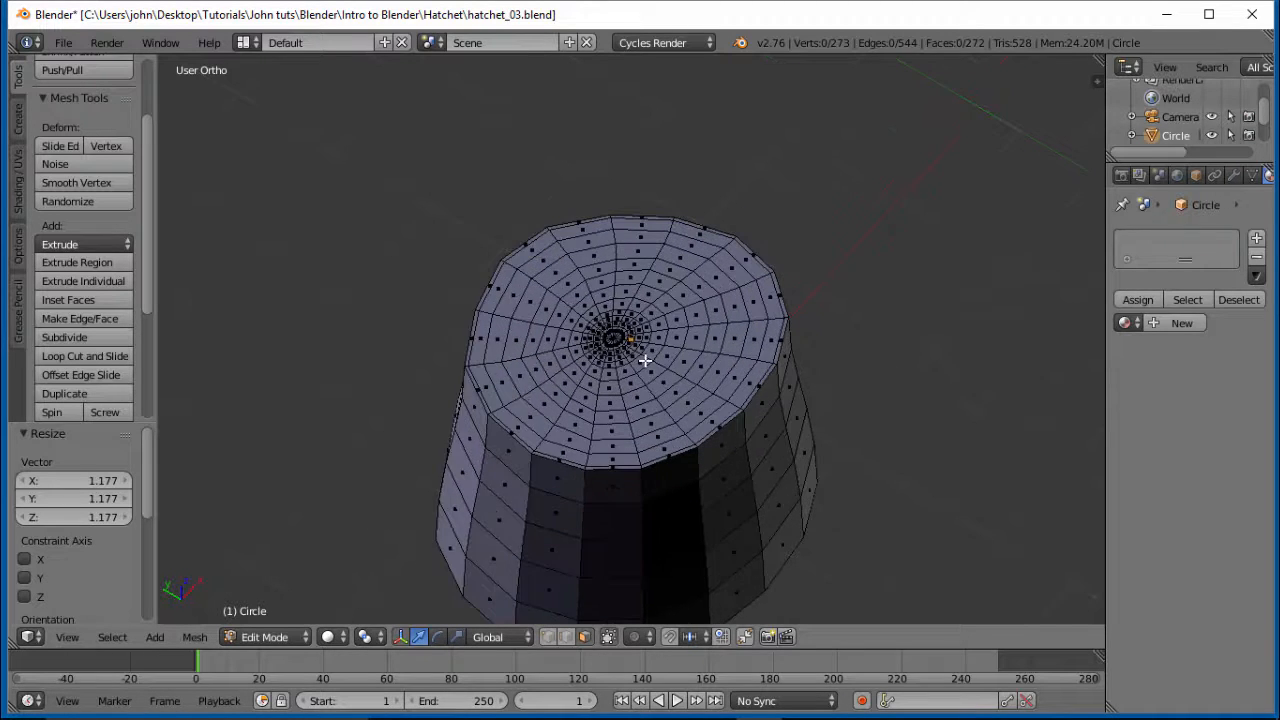
scroll(645, 361, "up", 1)
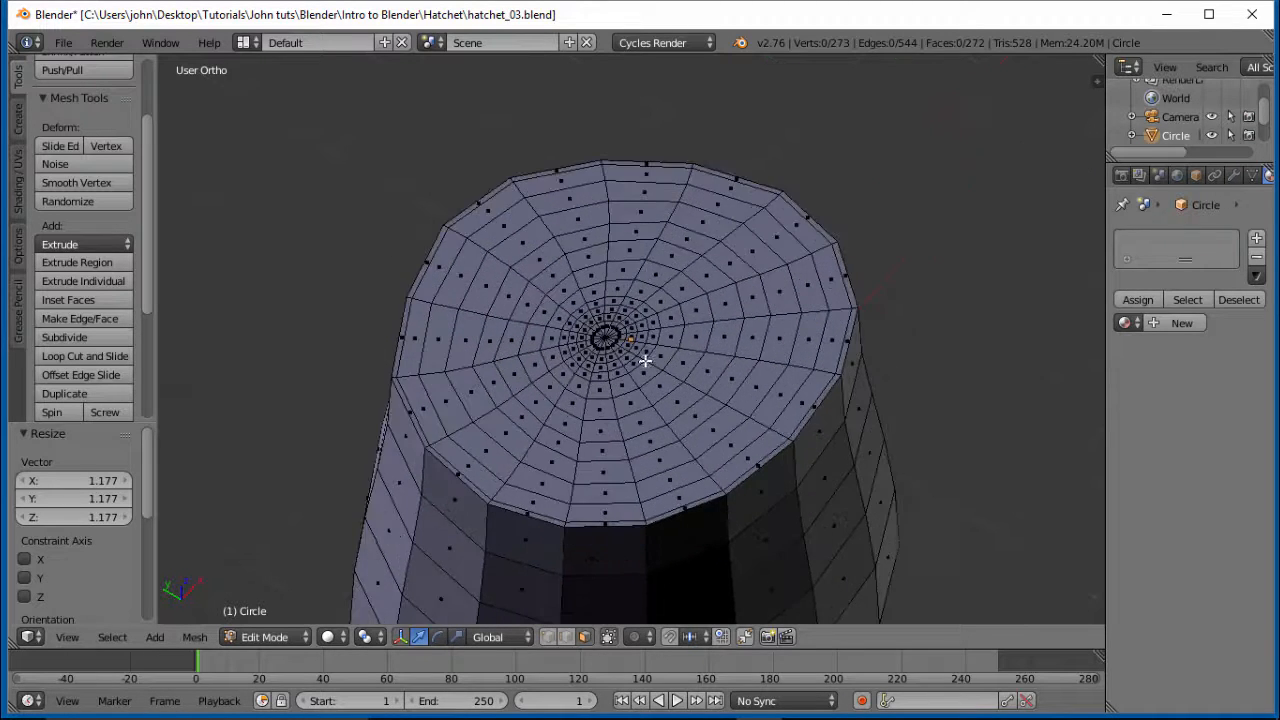
right_click(610, 524, "alt")
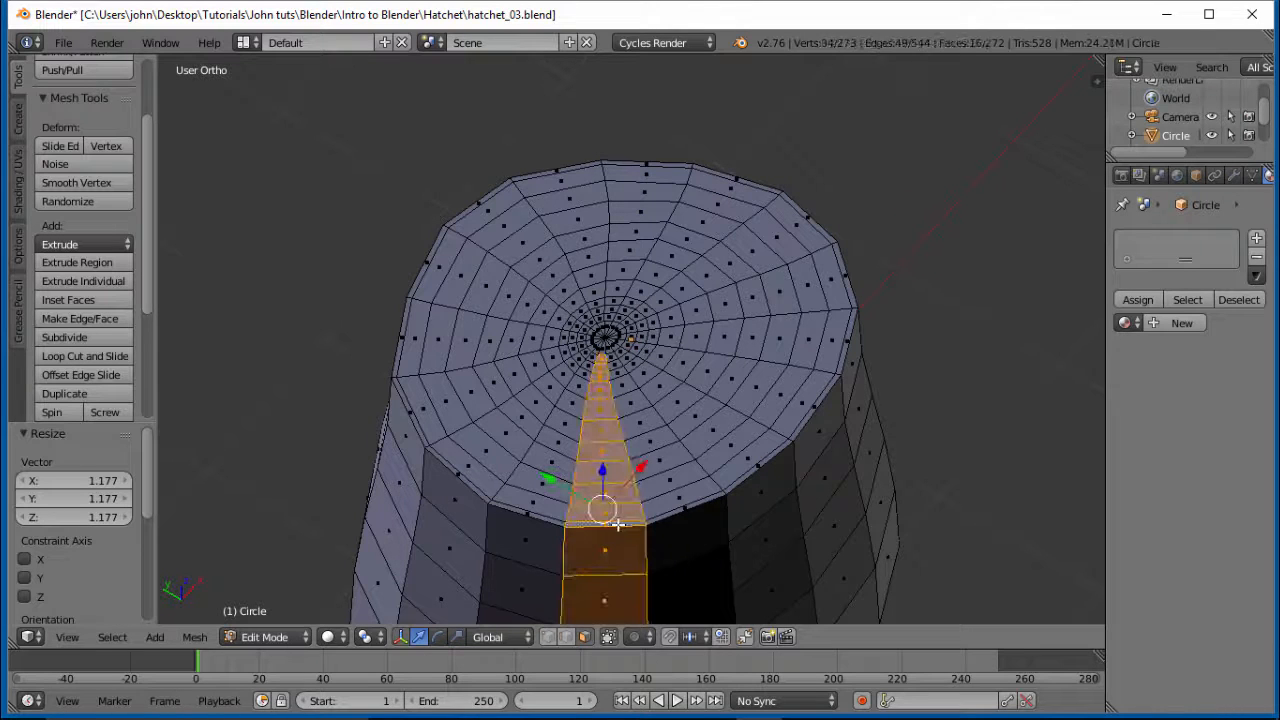
right_click(645, 527, "alt")
right_click(645, 523, "alt")
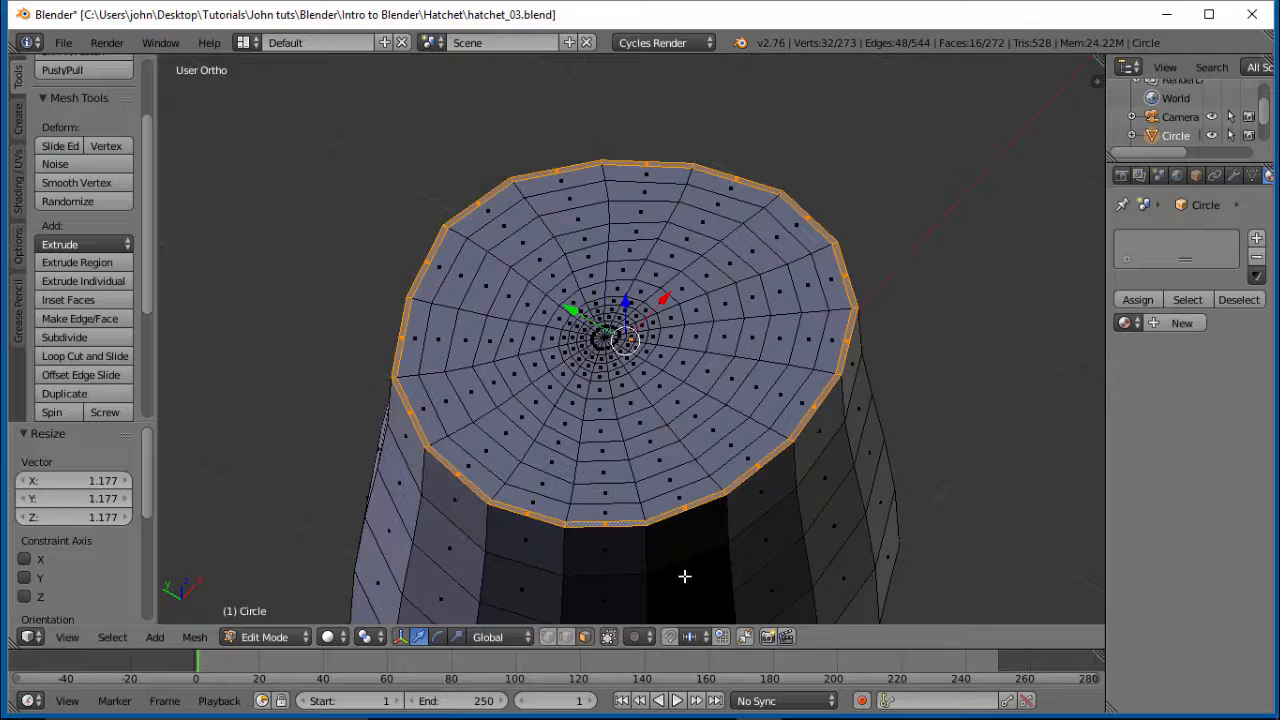
right_click(607, 525, "alt")
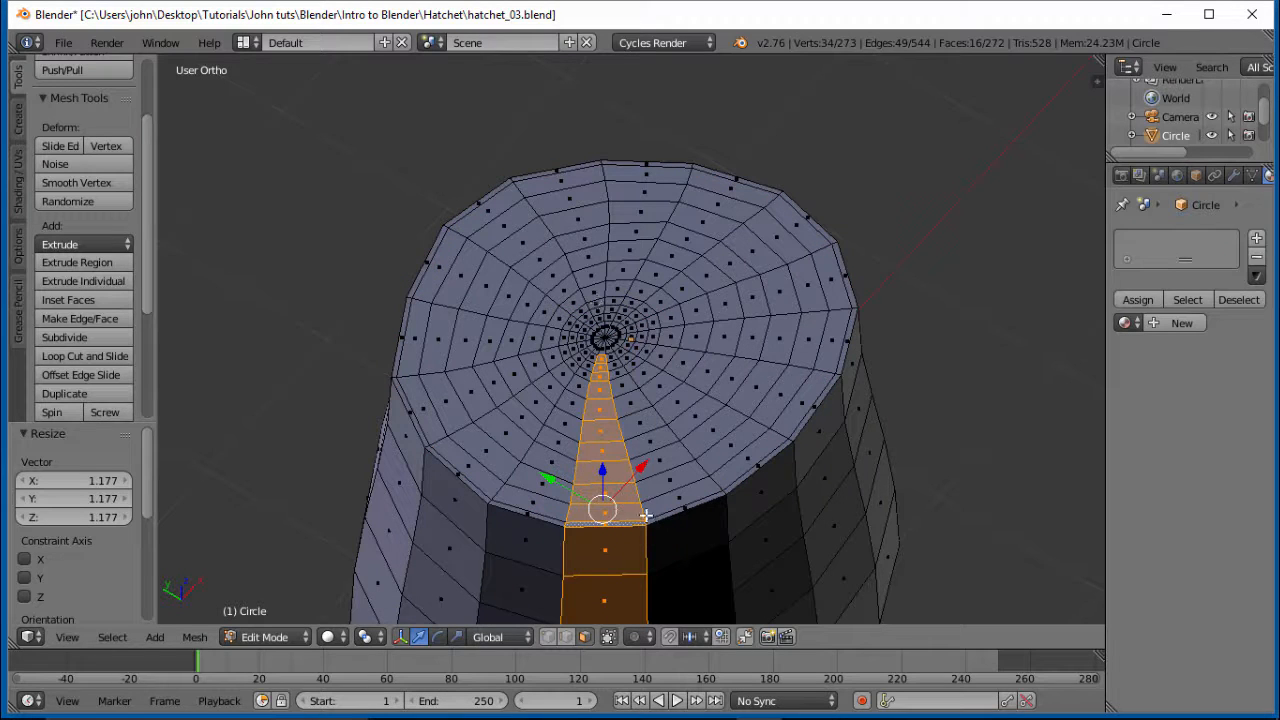
right_click(647, 520, "alt")
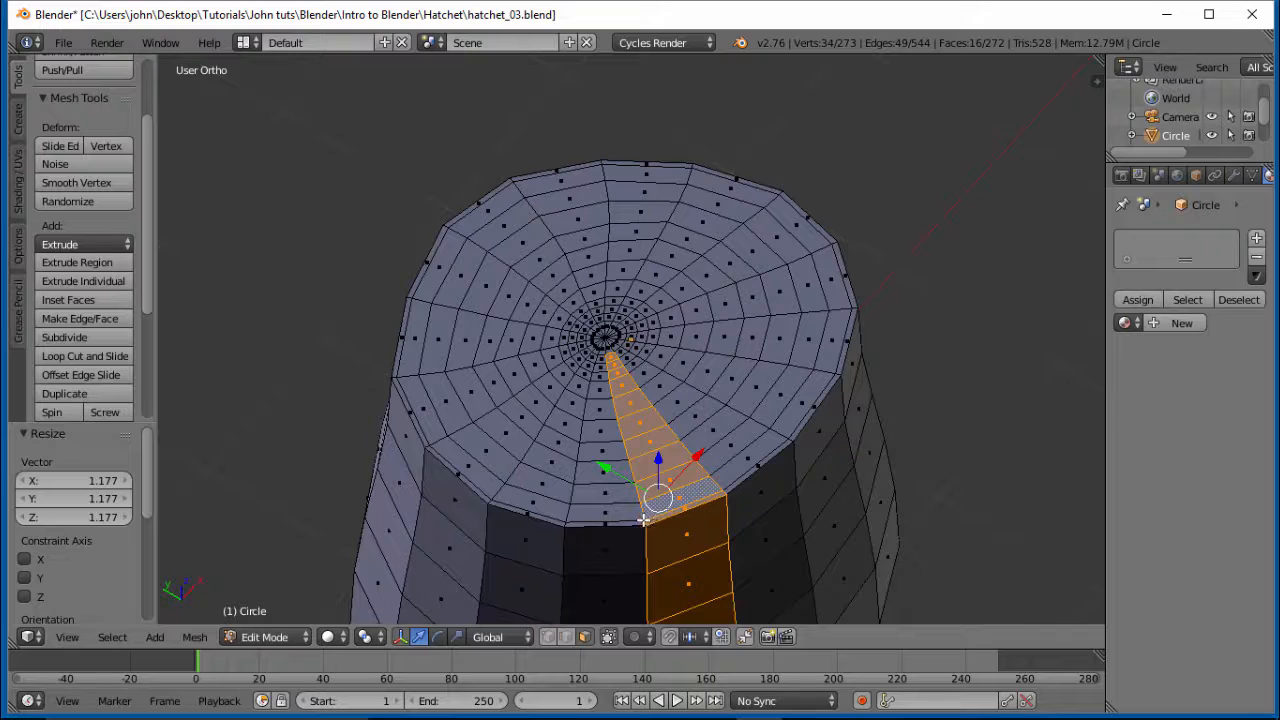
right_click(638, 520, "alt")
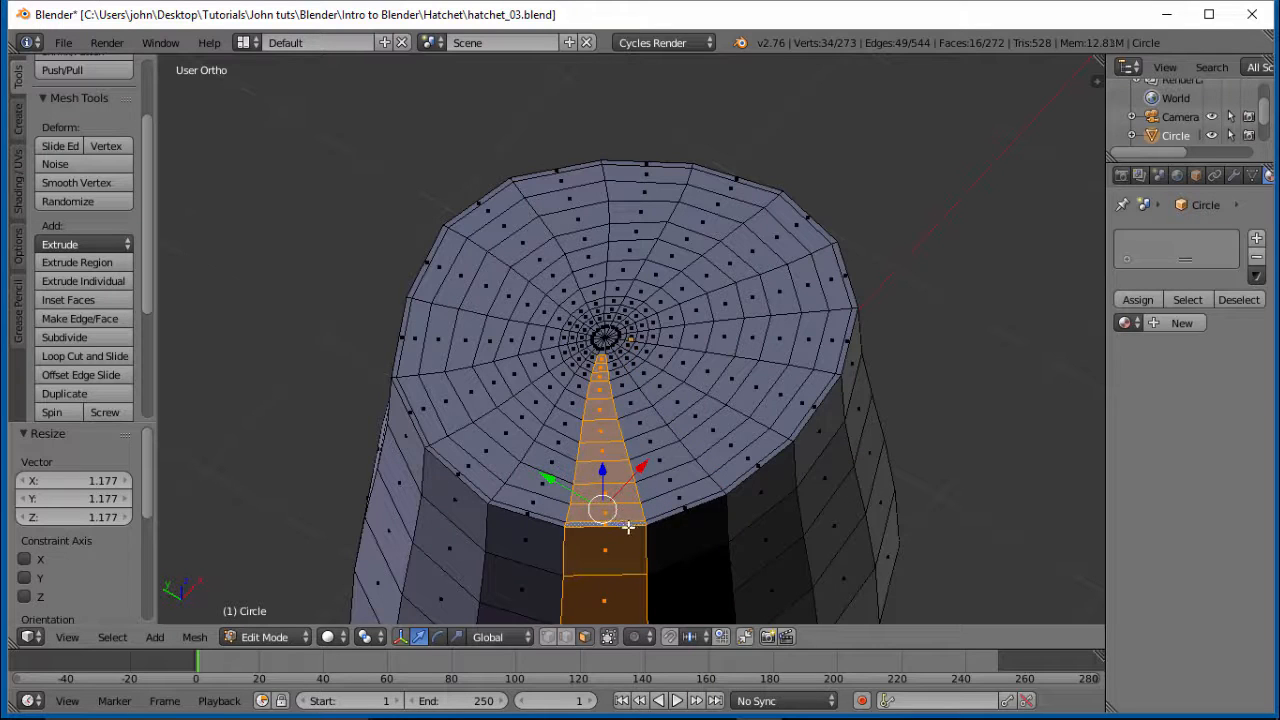
right_click(650, 531, "alt")
right_click(655, 522, "alt")
right_click(646, 520, "alt")
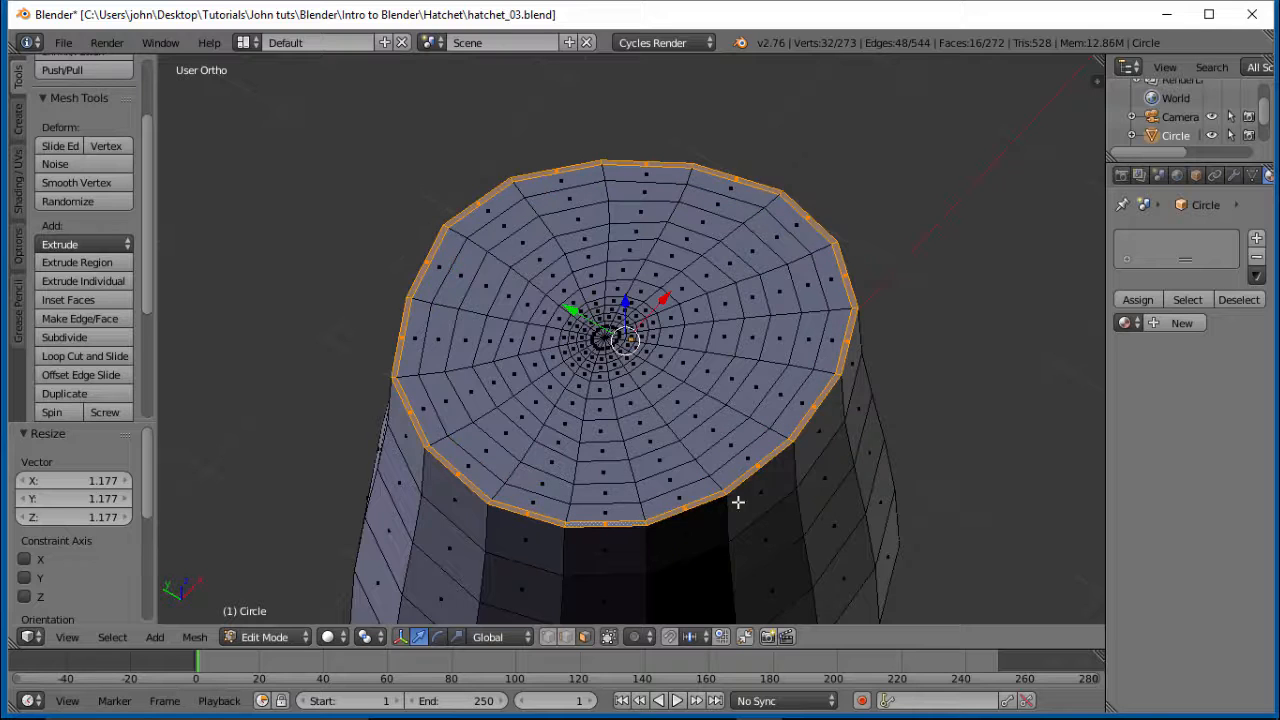
Extrude the selected rim faces slightly upward by about 0.011.
scroll(952, 443, "up", 3)
scroll(950, 443, "down", 3)
middle_click_drag(766, 389, 716, 331)
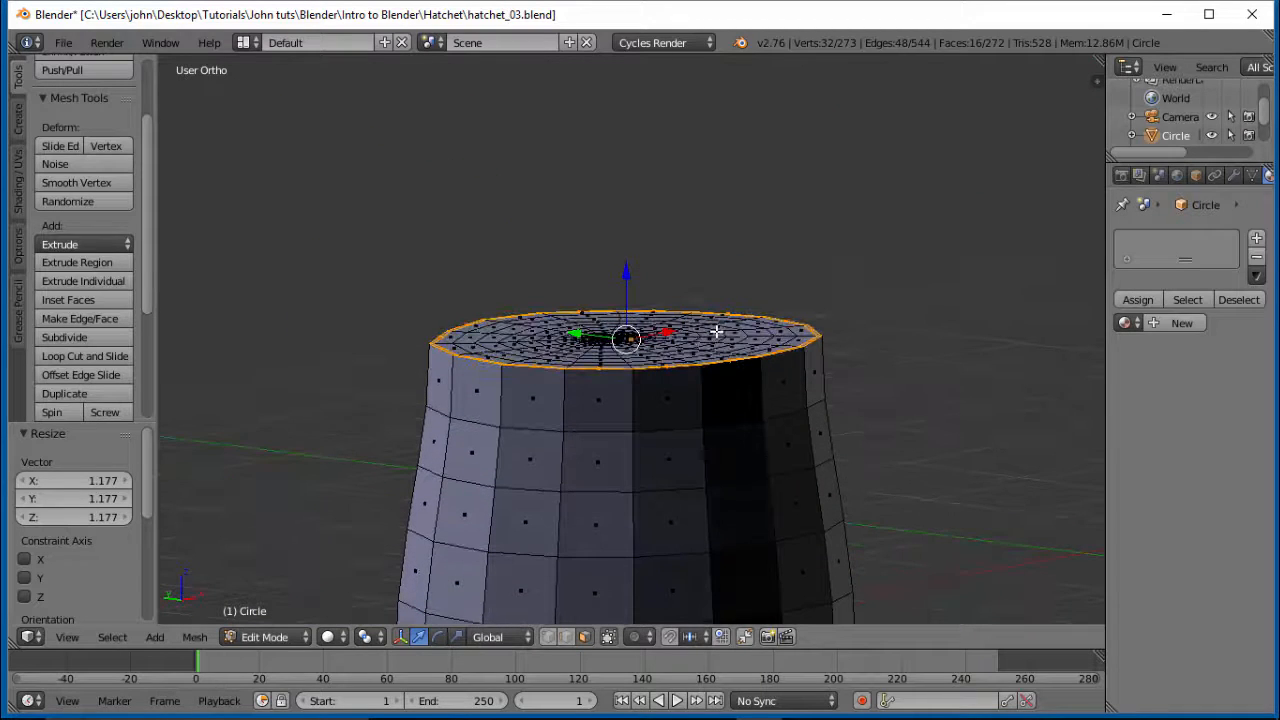
key("e")
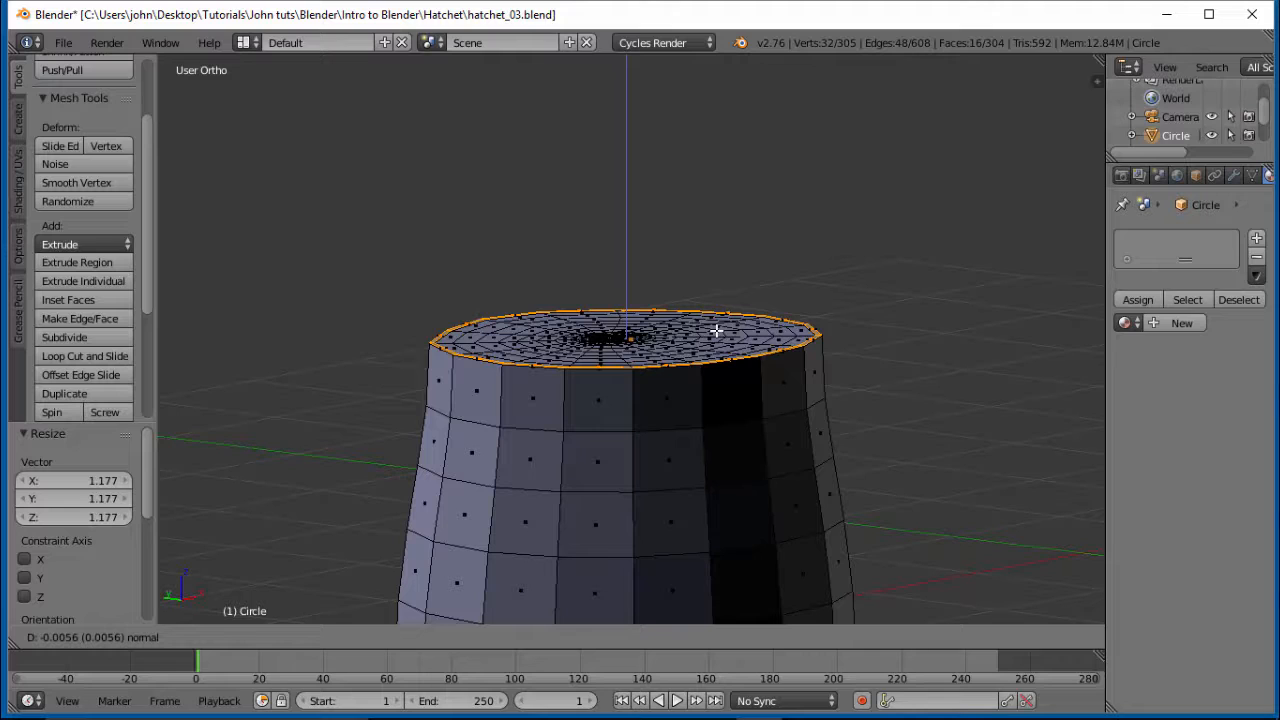
left_click(716, 329)
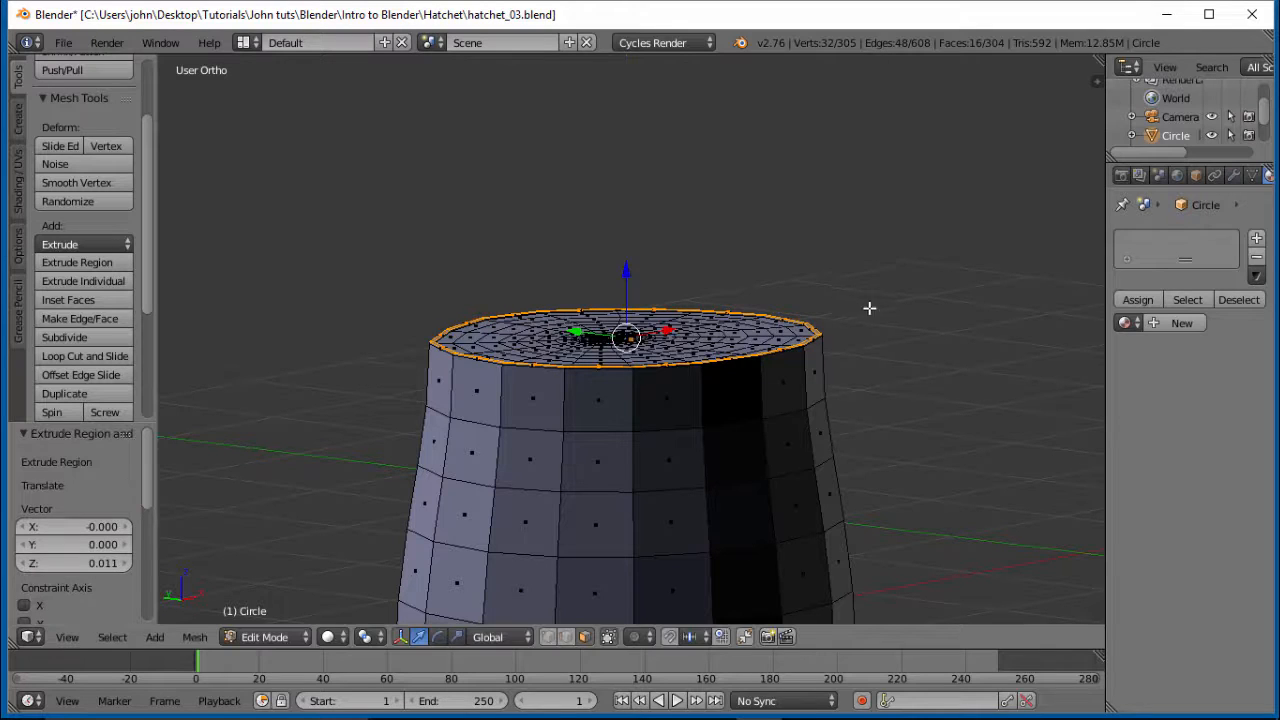
Switch to vertex selection mode and select the single vertex at the centre of the top surface.
middle_click_drag(869, 306, 974, 437)
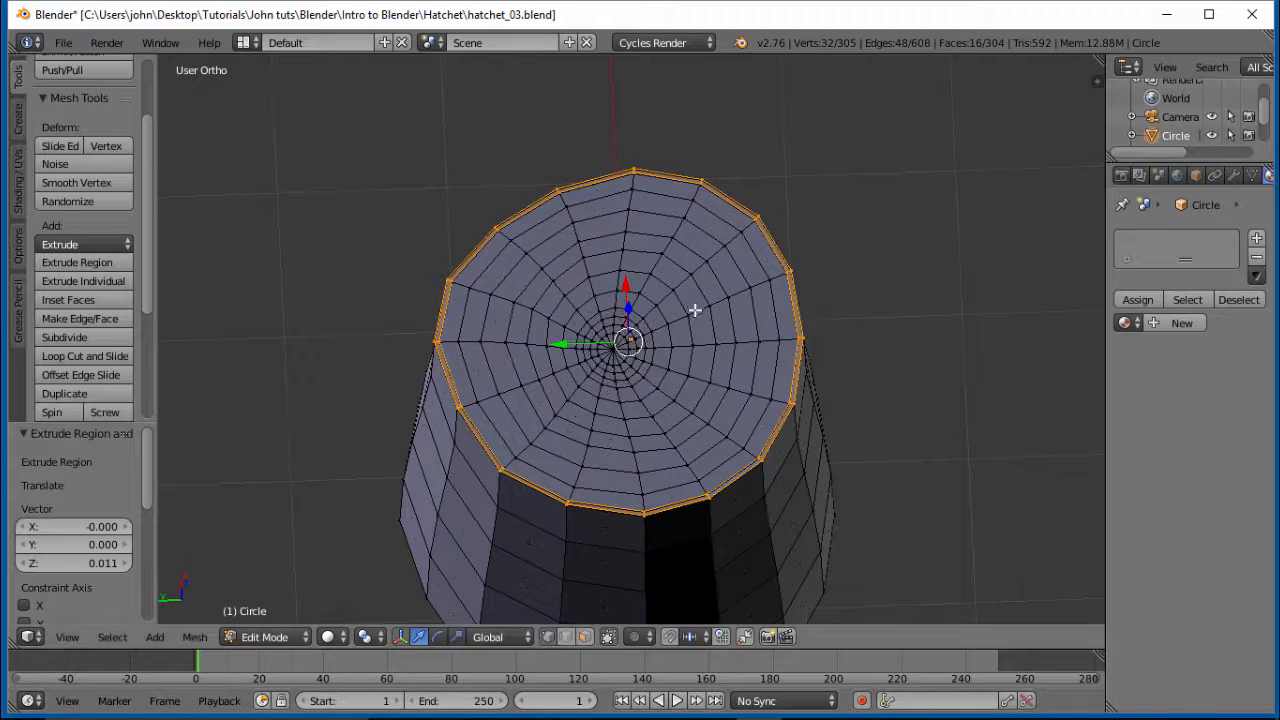
middle_click_drag(694, 306, 652, 367)
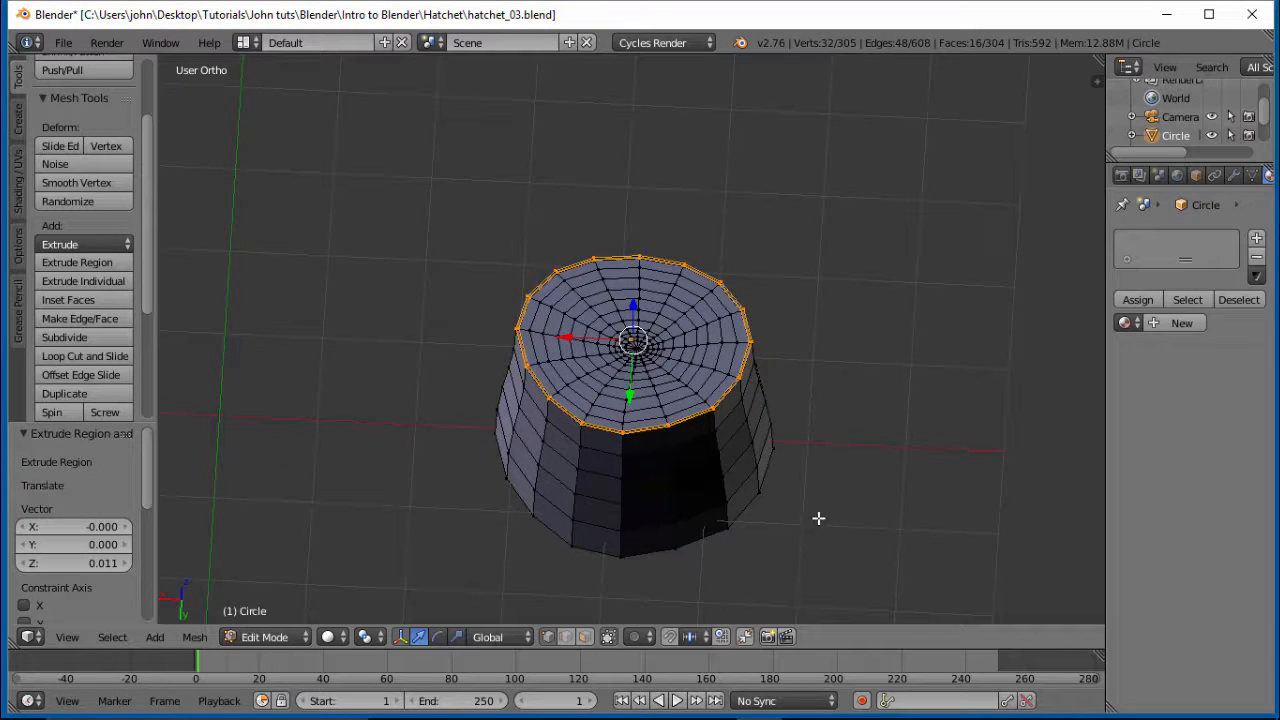
middle_click_drag(818, 518, 803, 566)
scroll(721, 441, "up", 2)
scroll(721, 441, "up", 4)
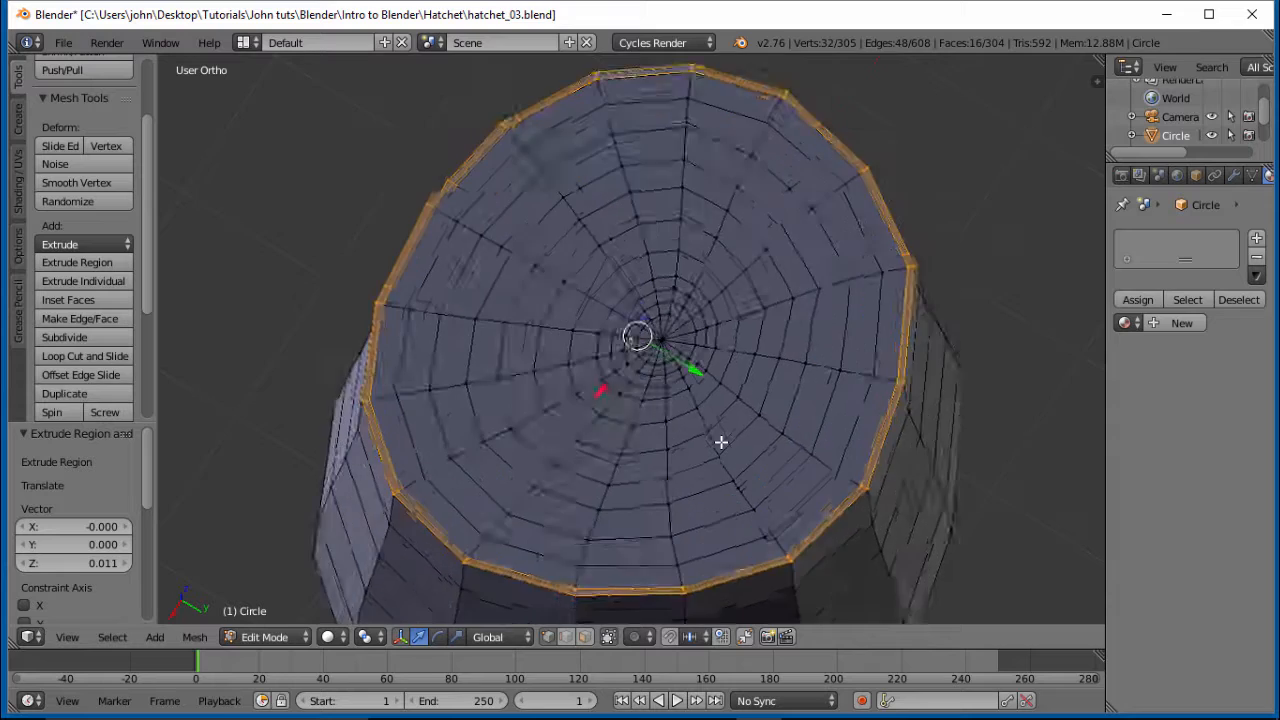
scroll(721, 440, "down", 3)
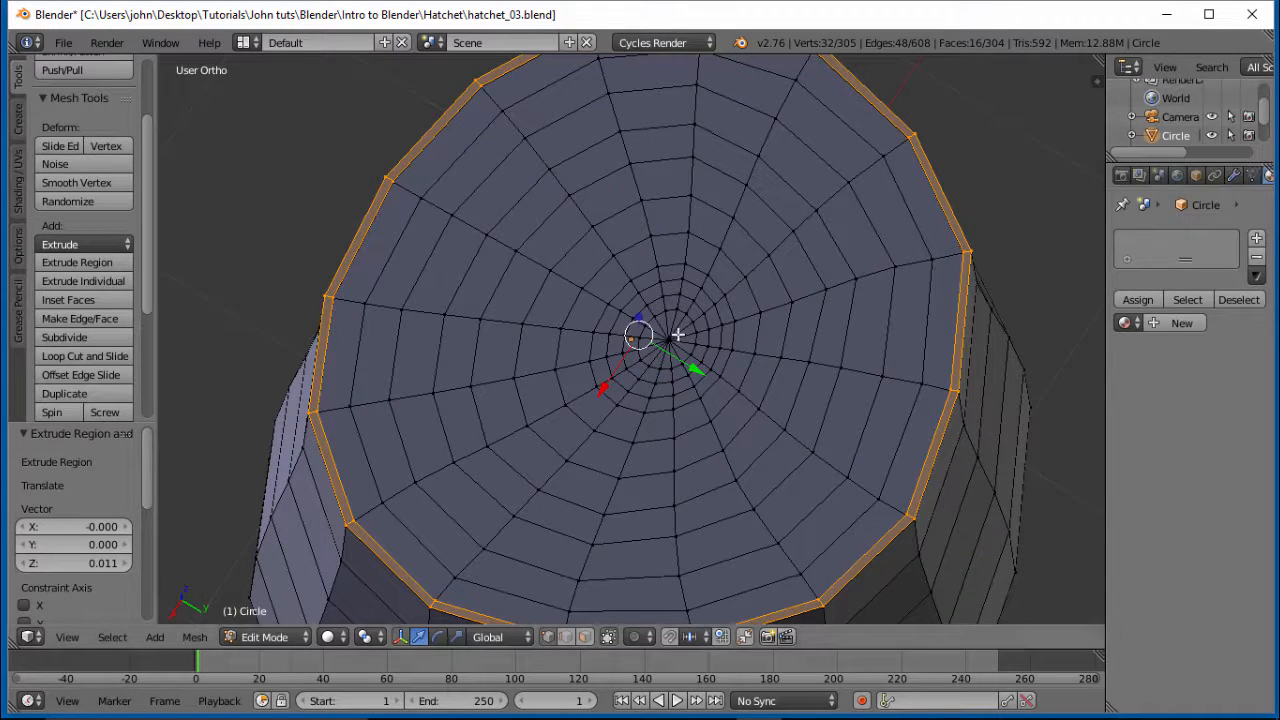
right_click(673, 341)
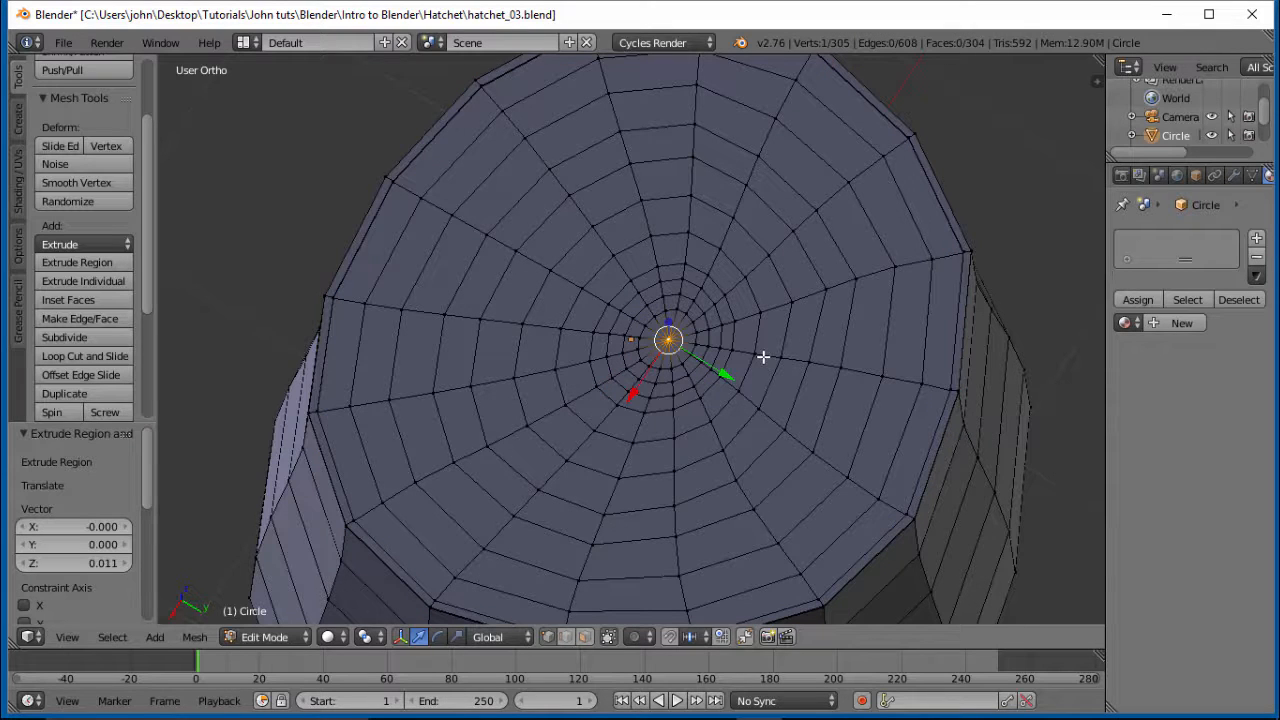
Grow the selection outward from the centre vertex until it covers the whole top surface inside the raised rim.
key("ctrl+KP_Add")
key("ctrl+KP_Add")
key("ctrl+KP_Add")
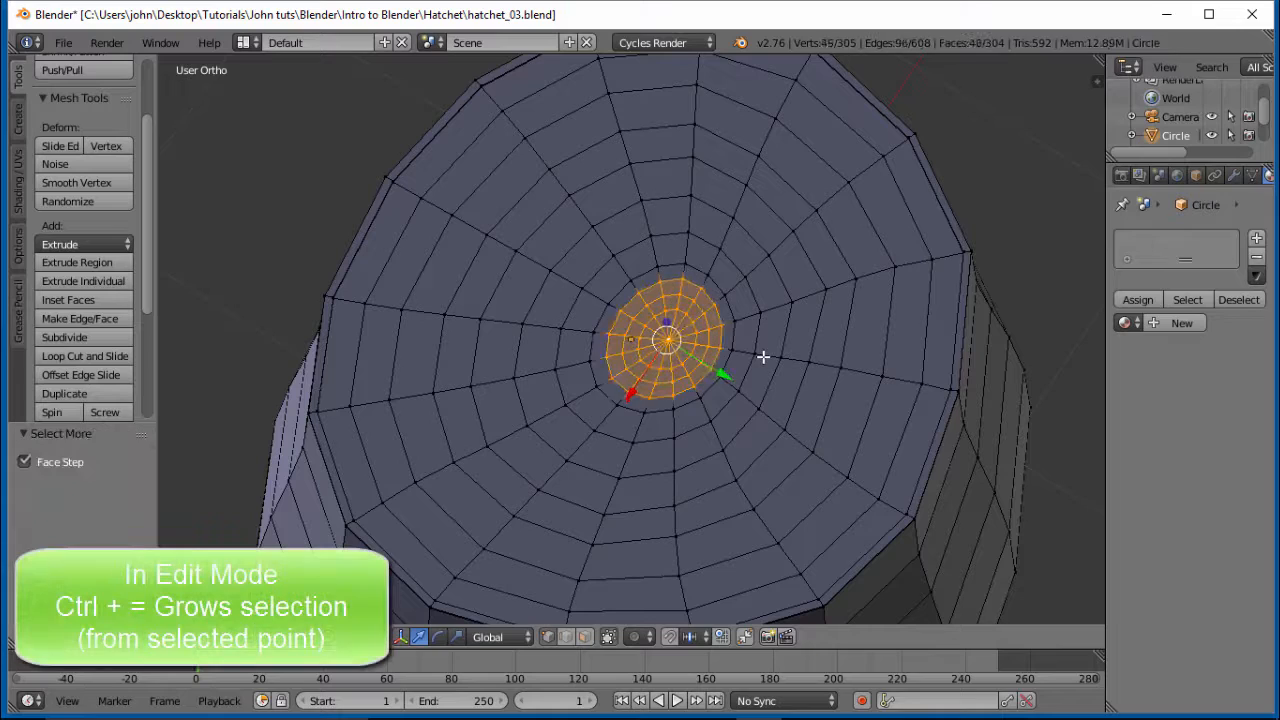
key("ctrl+KP_Add")
key("ctrl+KP_Add")
key("ctrl+KP_Add")
key("ctrl+KP_Add")
key("ctrl+KP_Add")
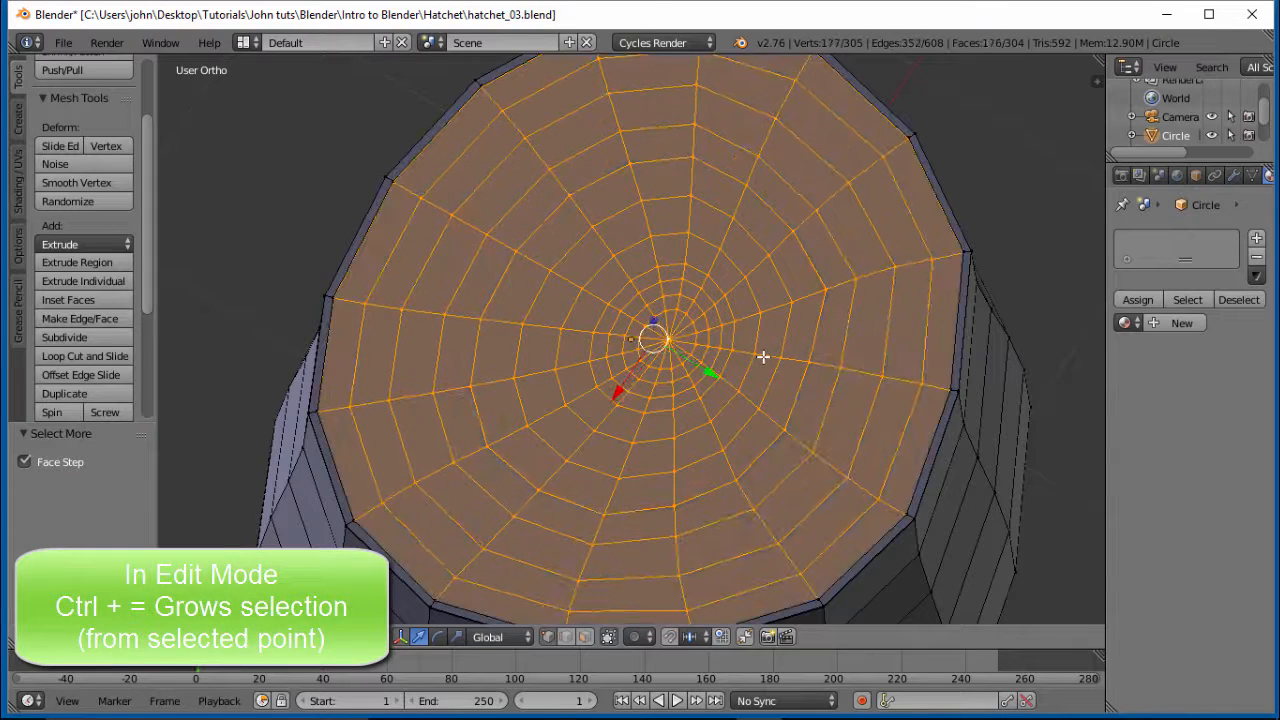
Separate the selected top faces from the stump mesh into their own object, using the Selection option.
middle_click_drag(789, 314, 856, 218)
scroll(811, 264, "up", 4)
scroll(856, 218, "down", 2)
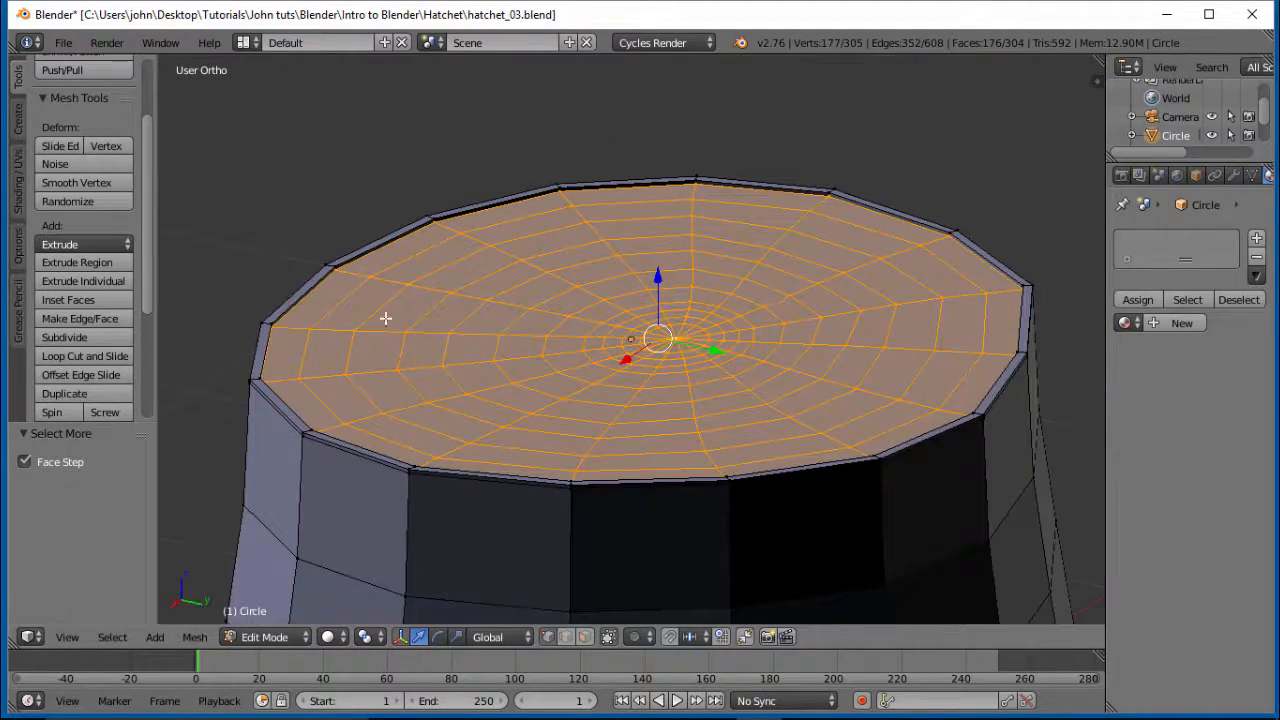
scroll(529, 331, "up", 2)
scroll(560, 335, "down", 6)
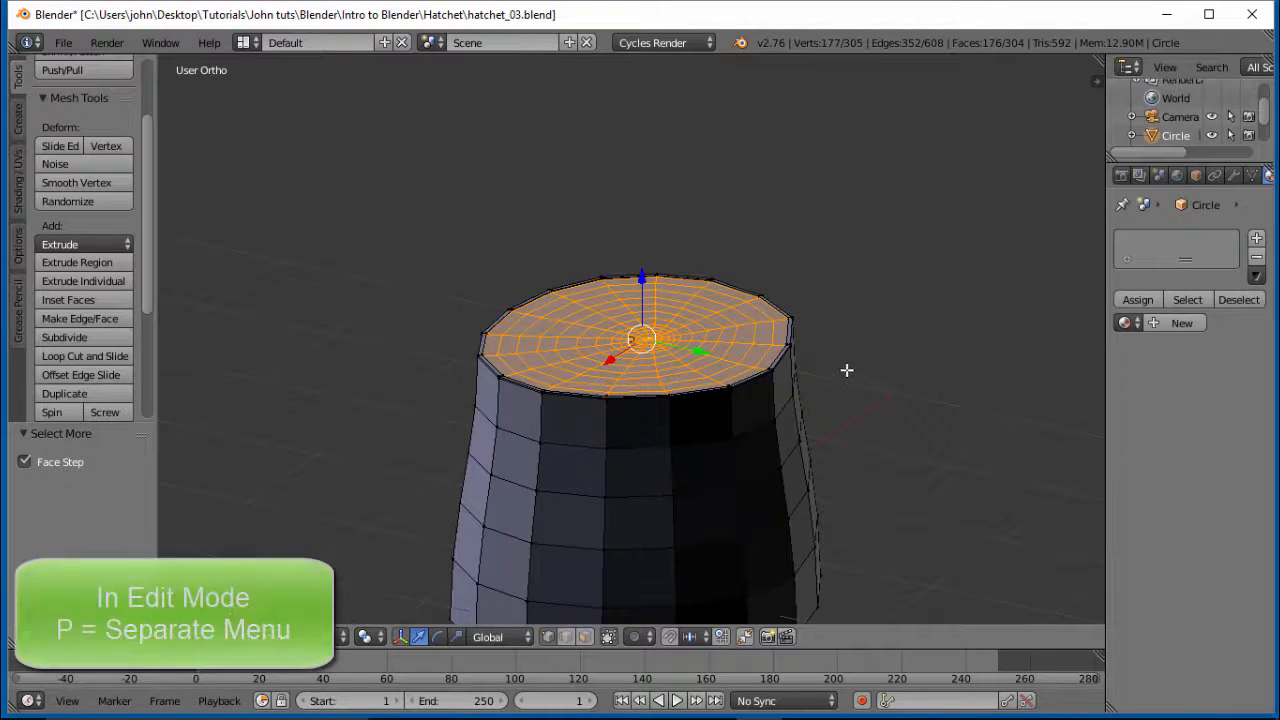
key("p")
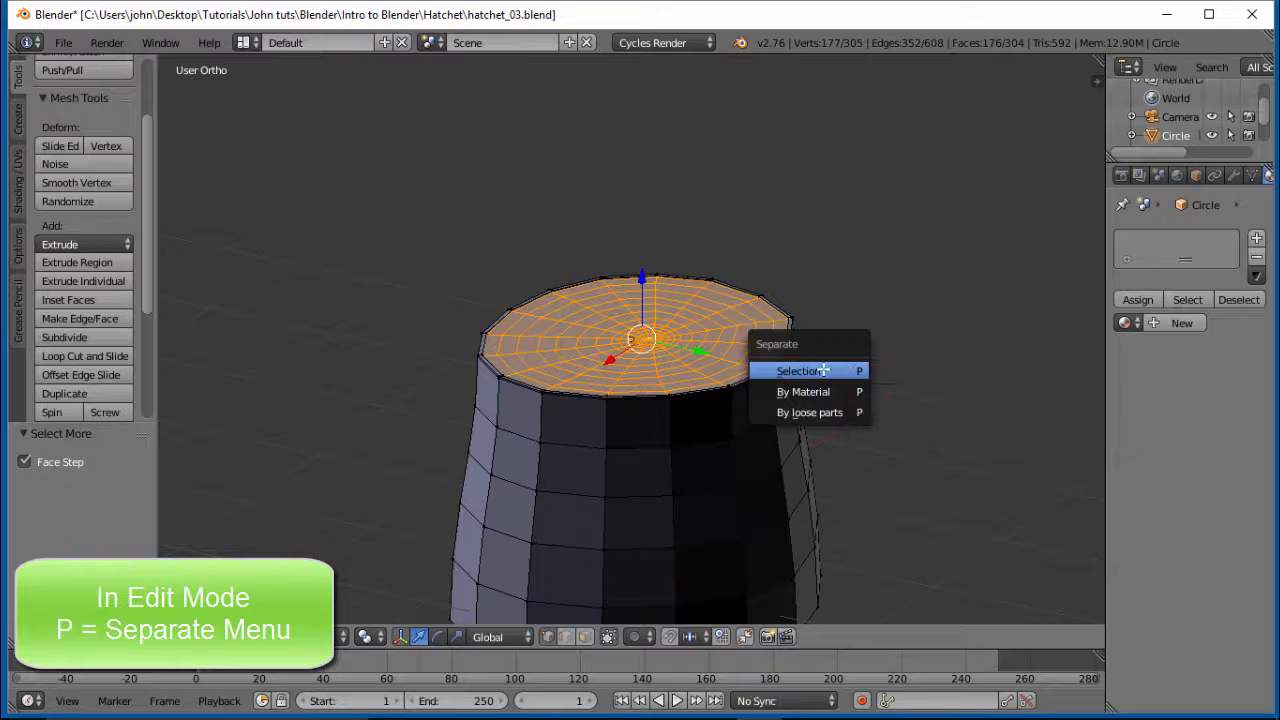
left_click(824, 370)
Switch to Object Mode and select the stump's side body separately from its top disc.
middle_click_drag(614, 371, 860, 386)
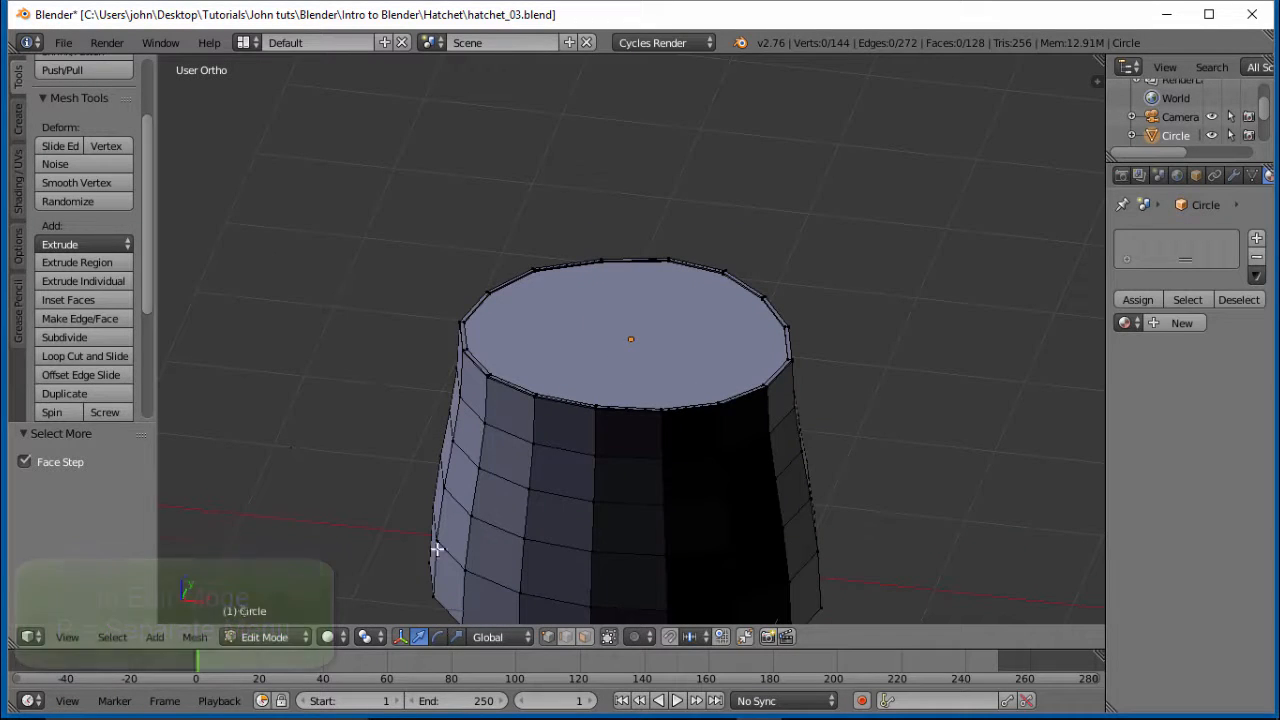
left_click(306, 634)
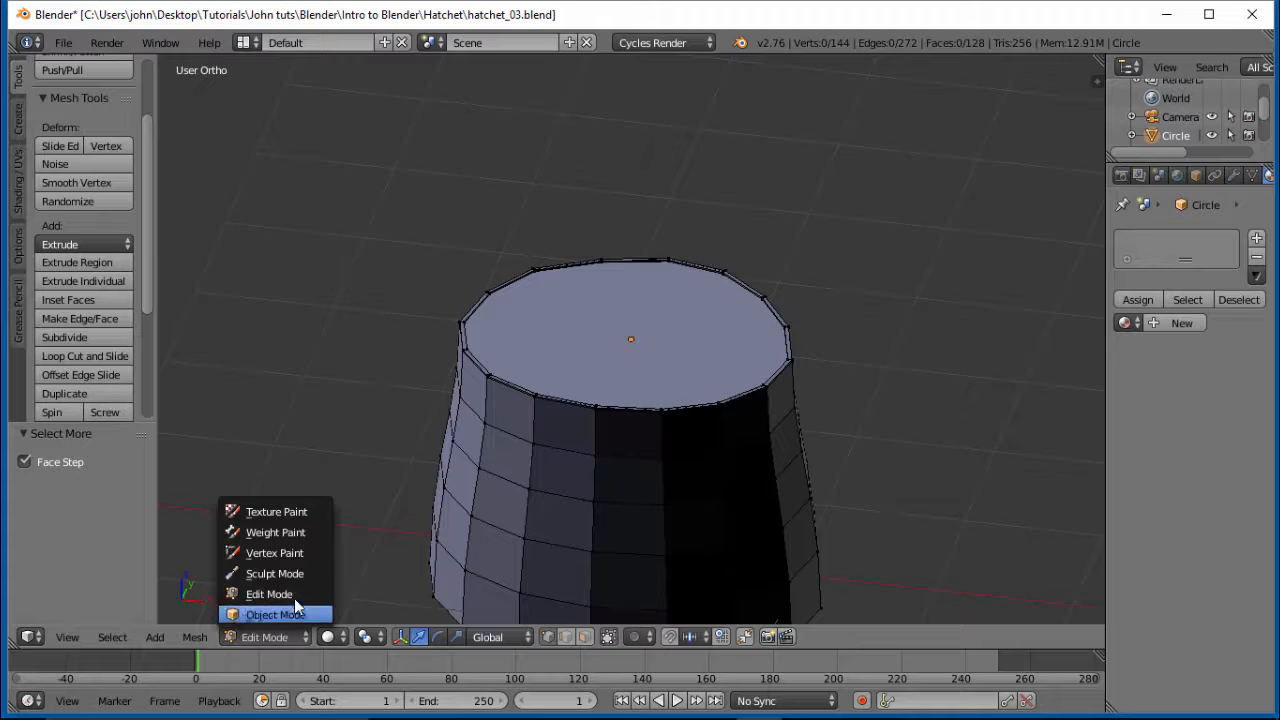
left_click(294, 616)
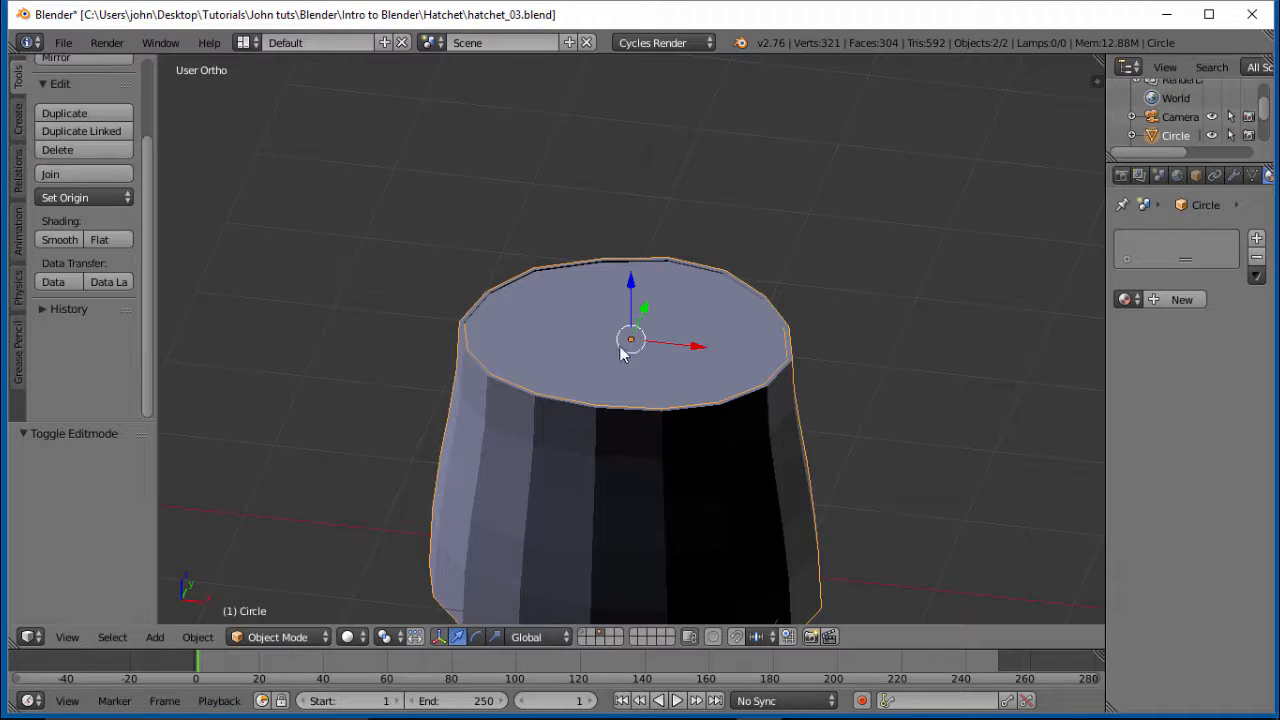
right_click(652, 480)
scroll(878, 390, "down", 1)
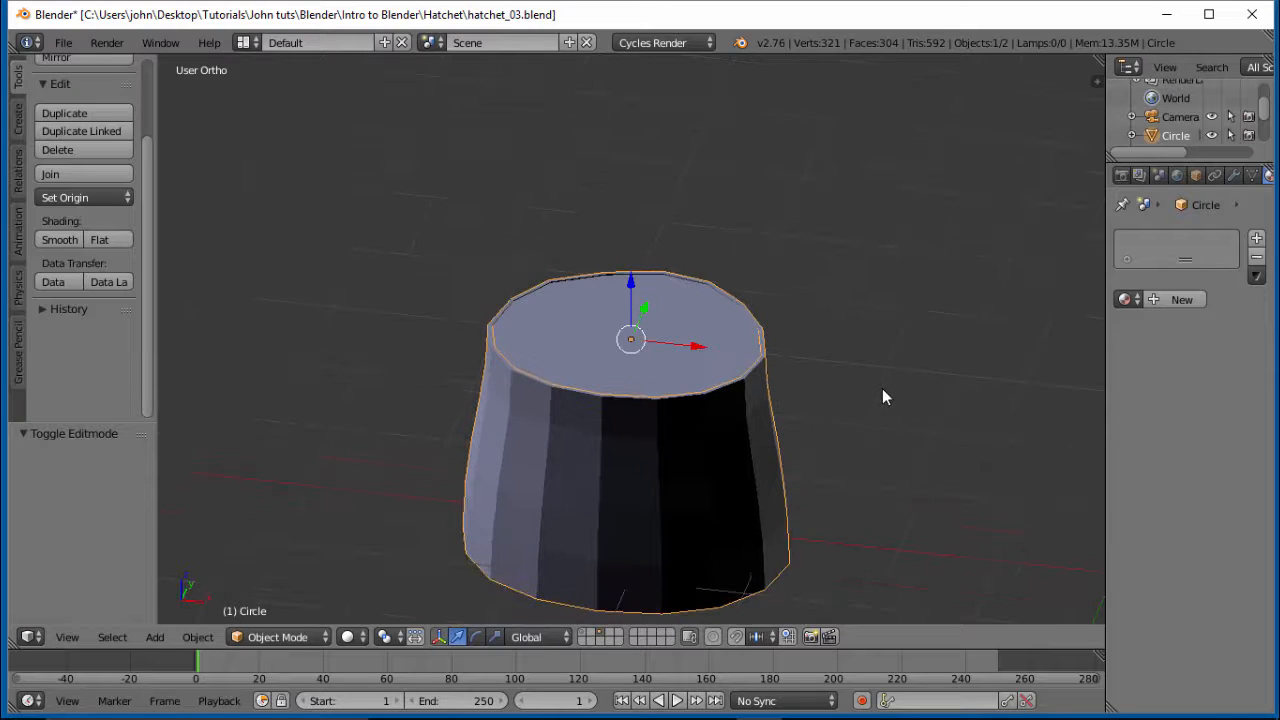
Rename the separated top disc object to "cut".
right_click(581, 350)
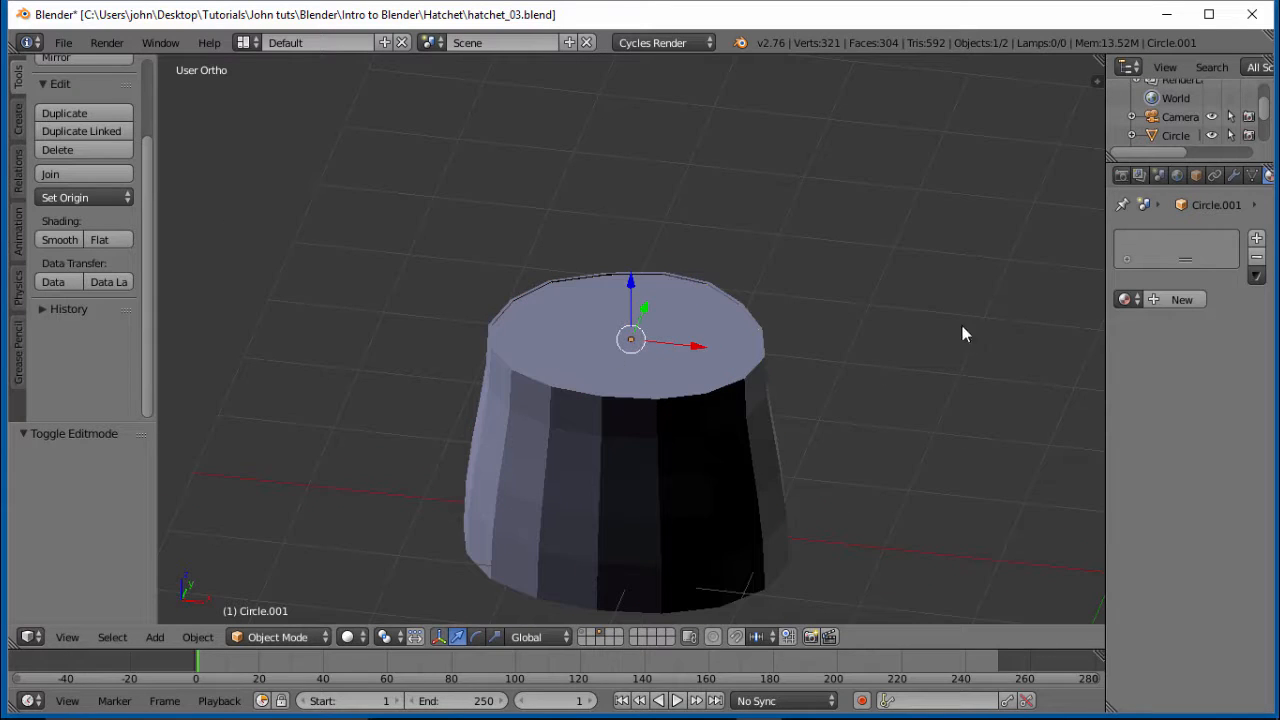
left_click(1197, 175)
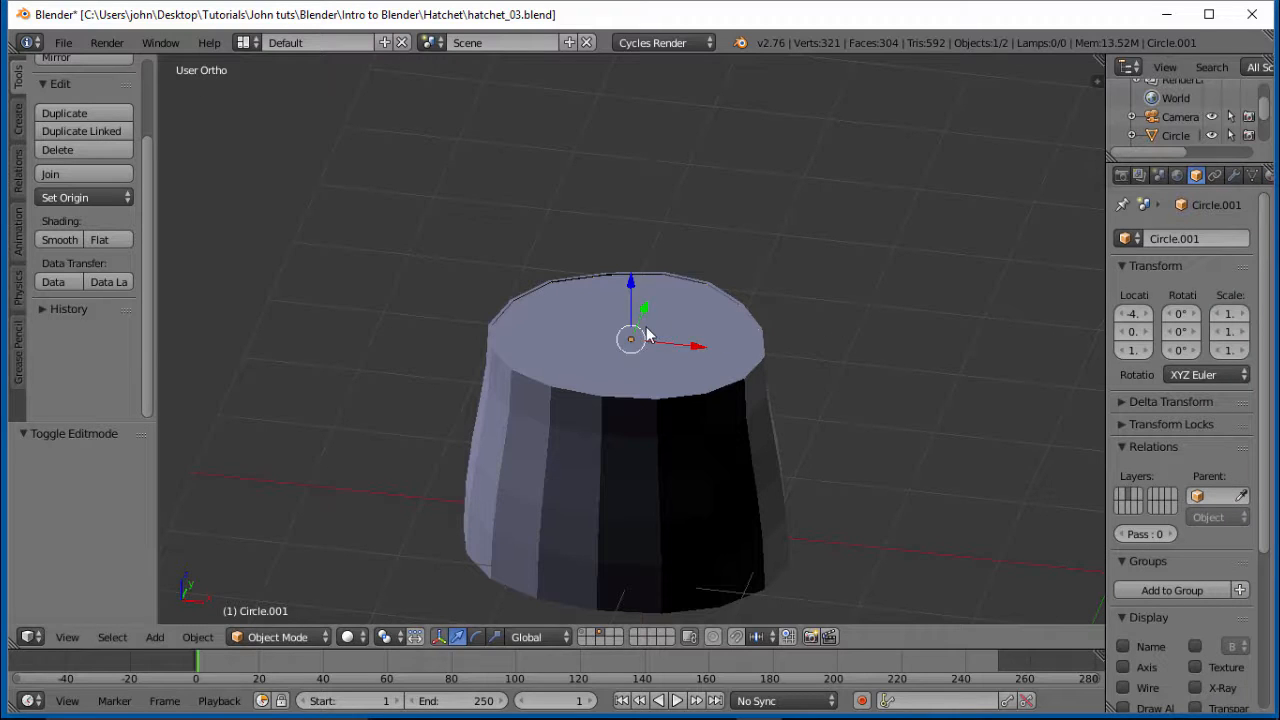
left_click(1194, 237)
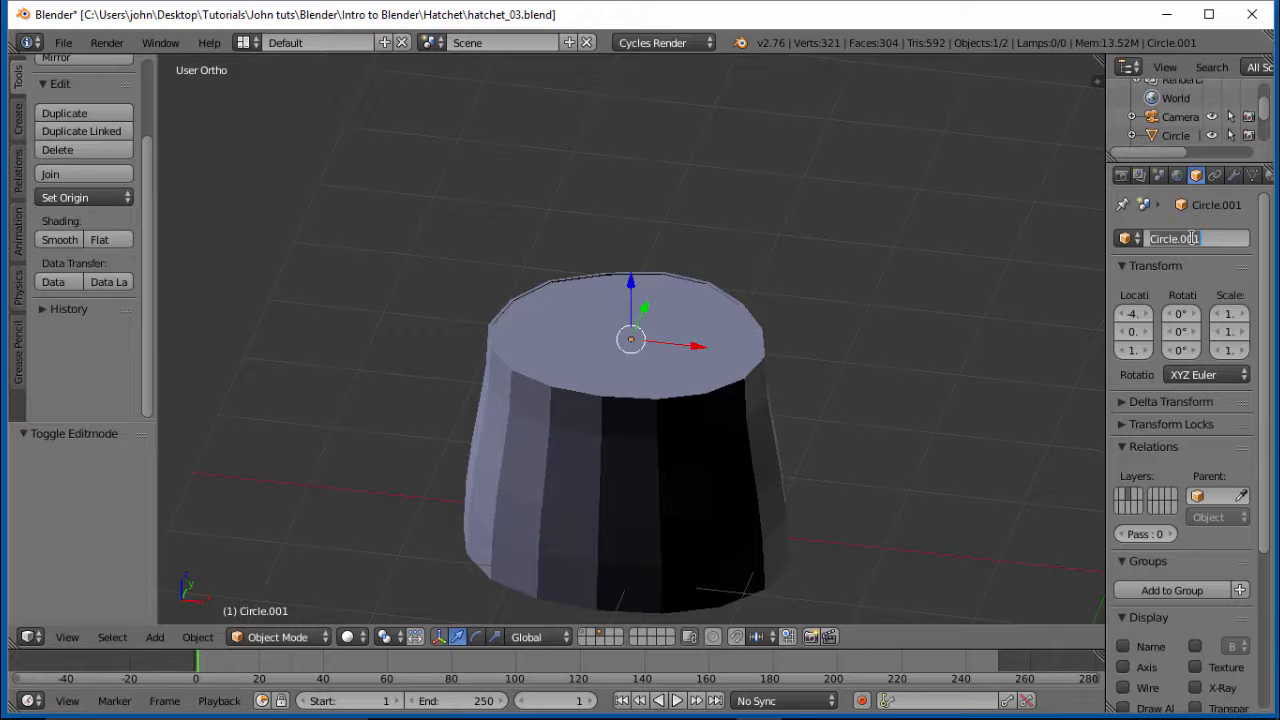
type("cu")
type("t")
key("Return")
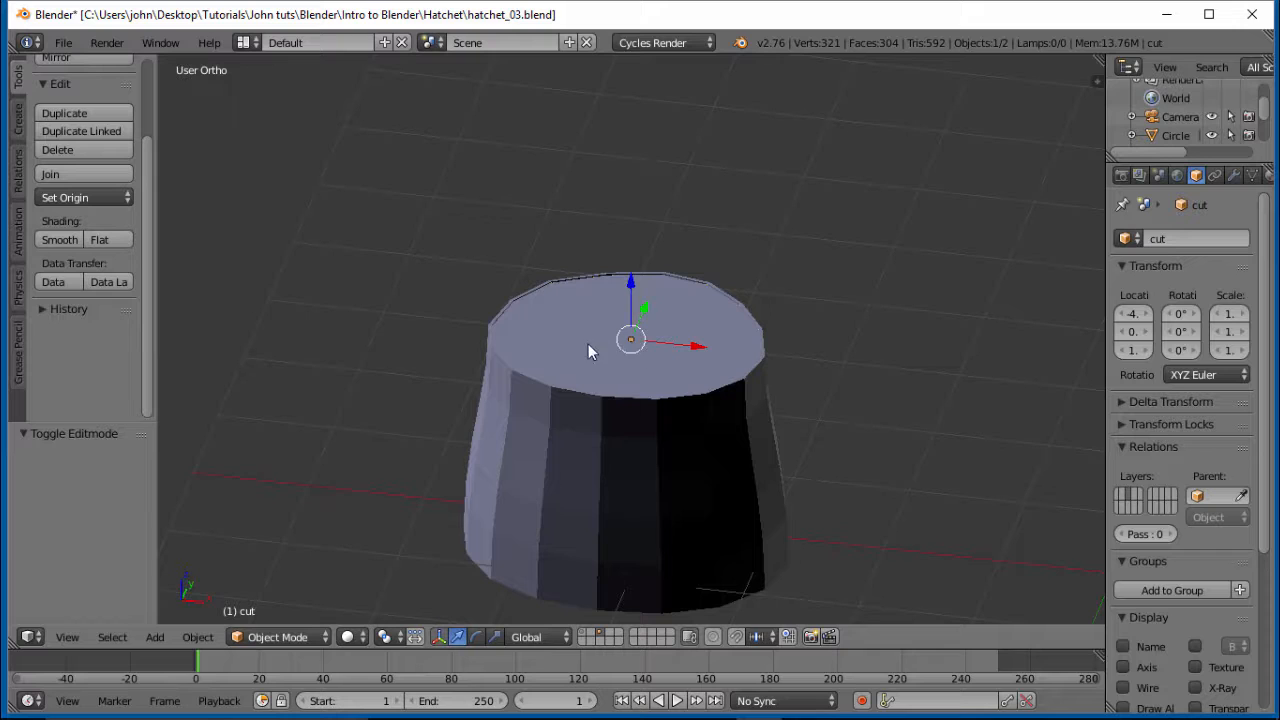
Rename the stump's side body to "bark" and select each of the two objects in turn to check their names.
right_click(663, 510)
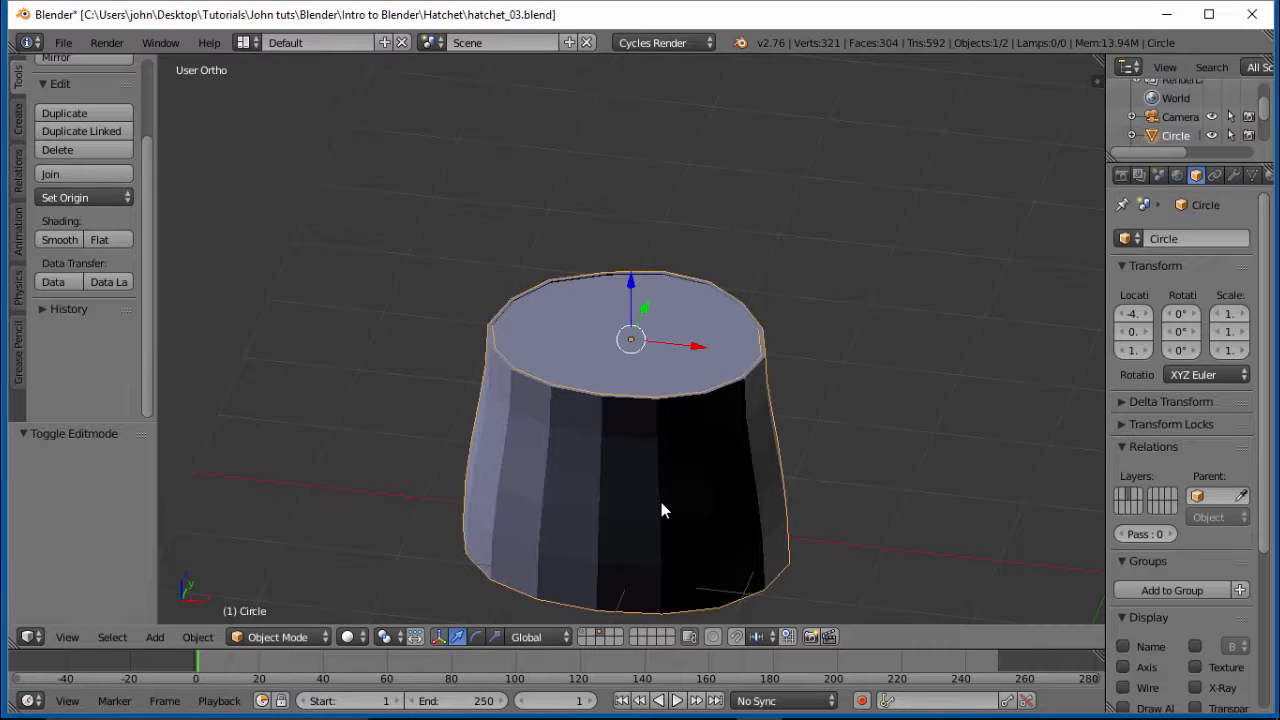
left_click(1181, 237)
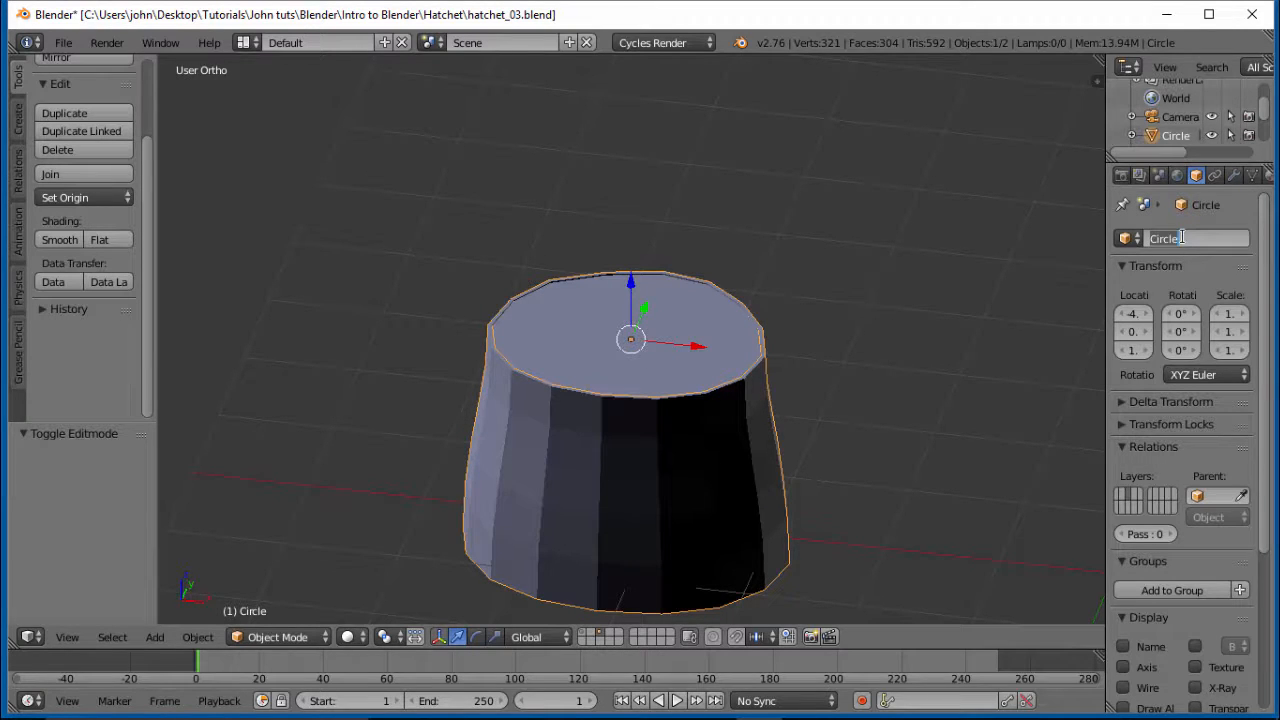
type("bark")
key("Return")
right_click(651, 340)
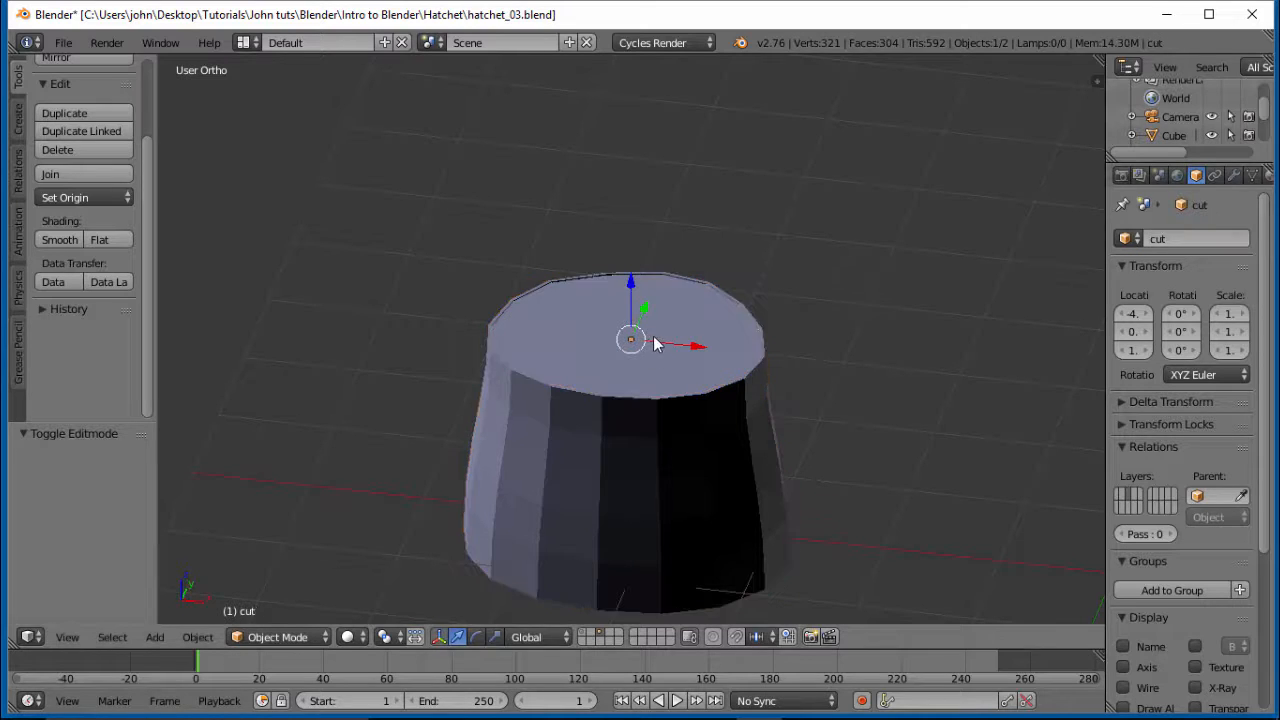
right_click(635, 462)
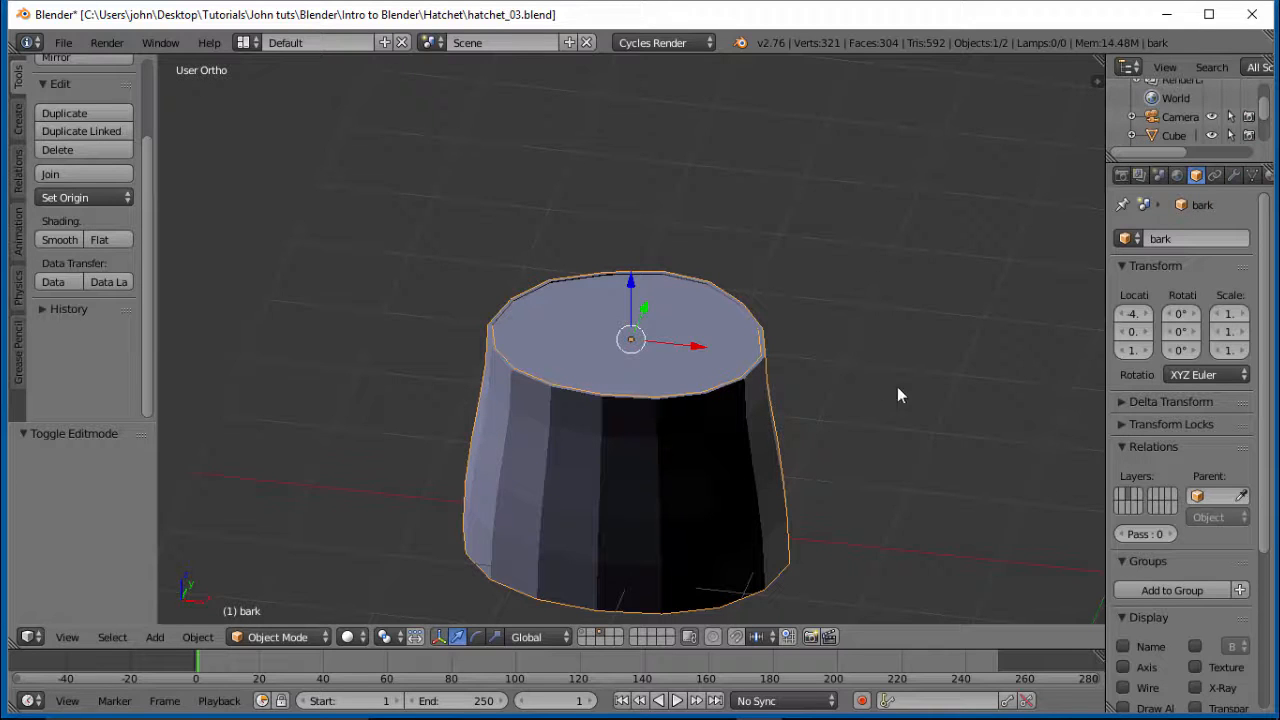